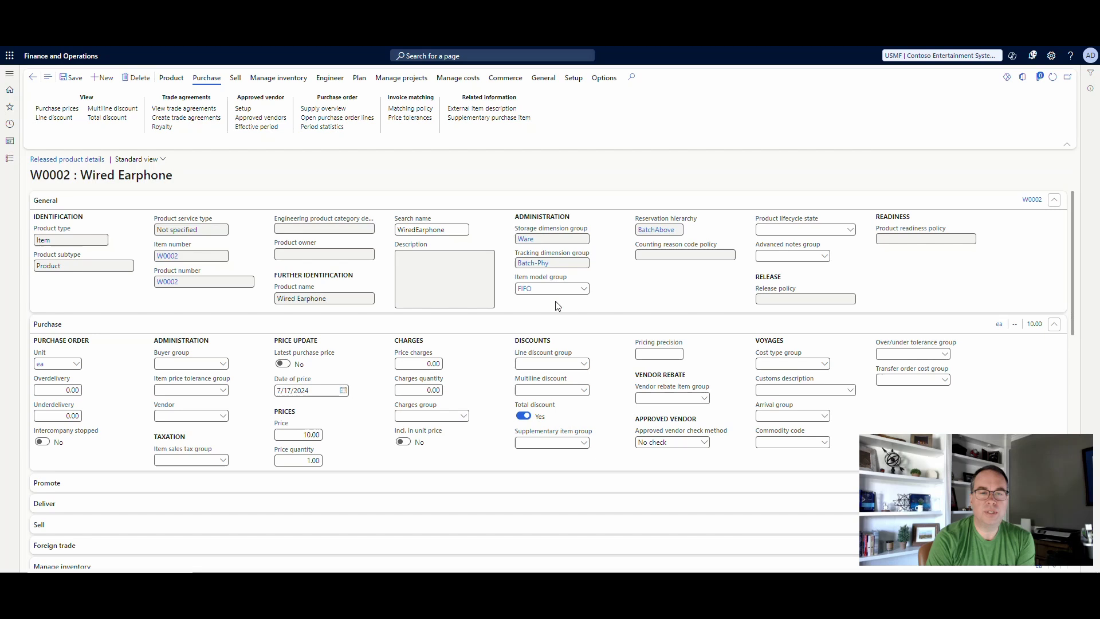
- From W0002's Warehouse FastTab, open the record of its Always batch details capture policy
click(523, 290)
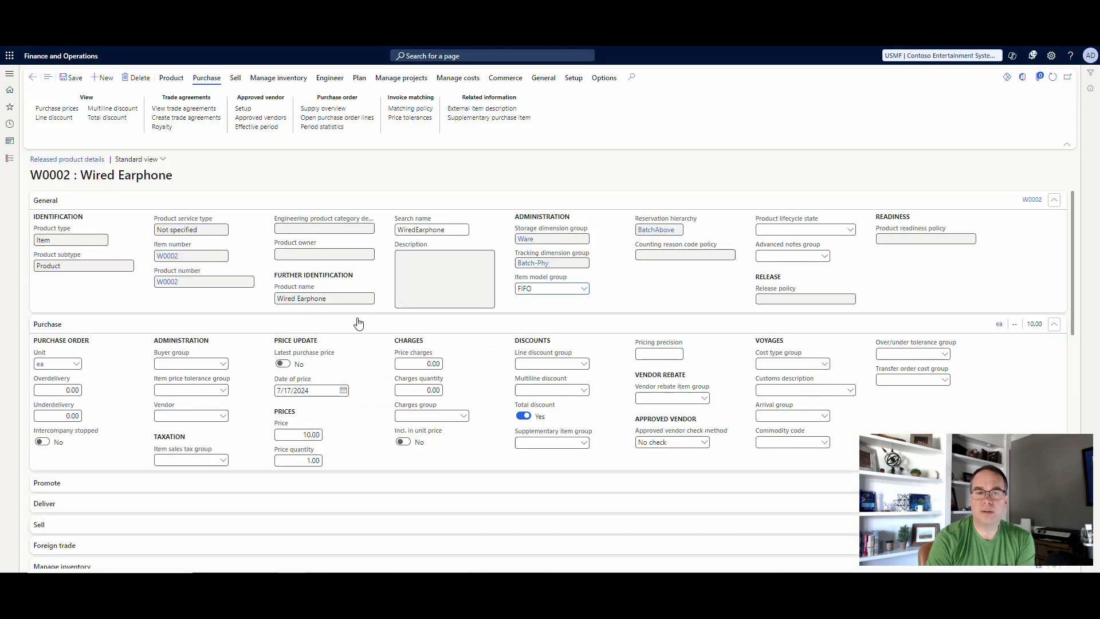
scroll(458, 350, down, 15)
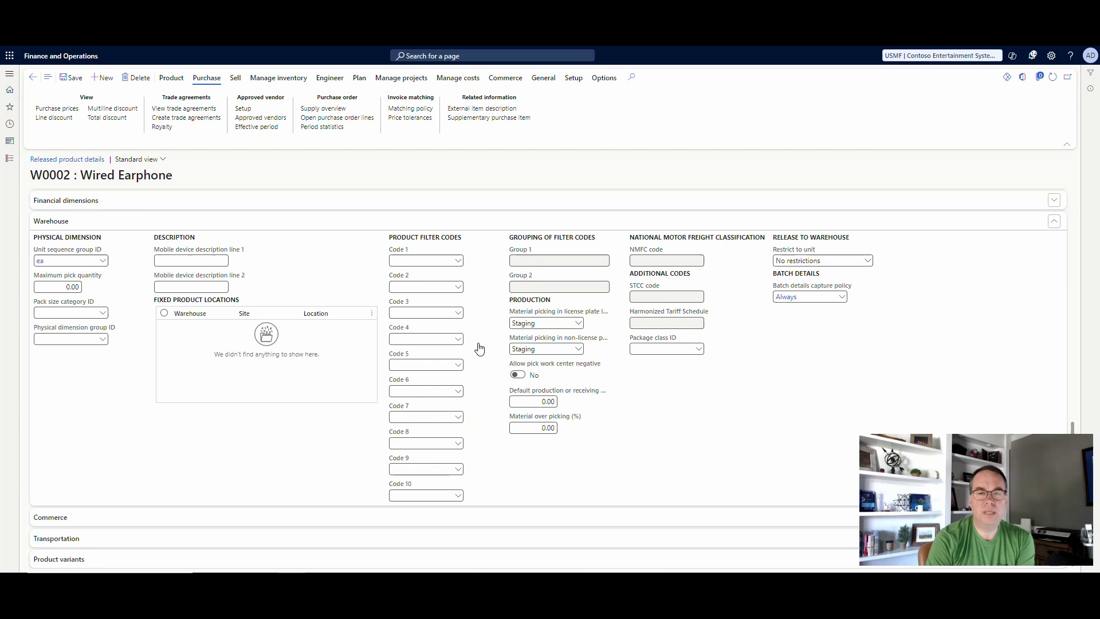
click(841, 297)
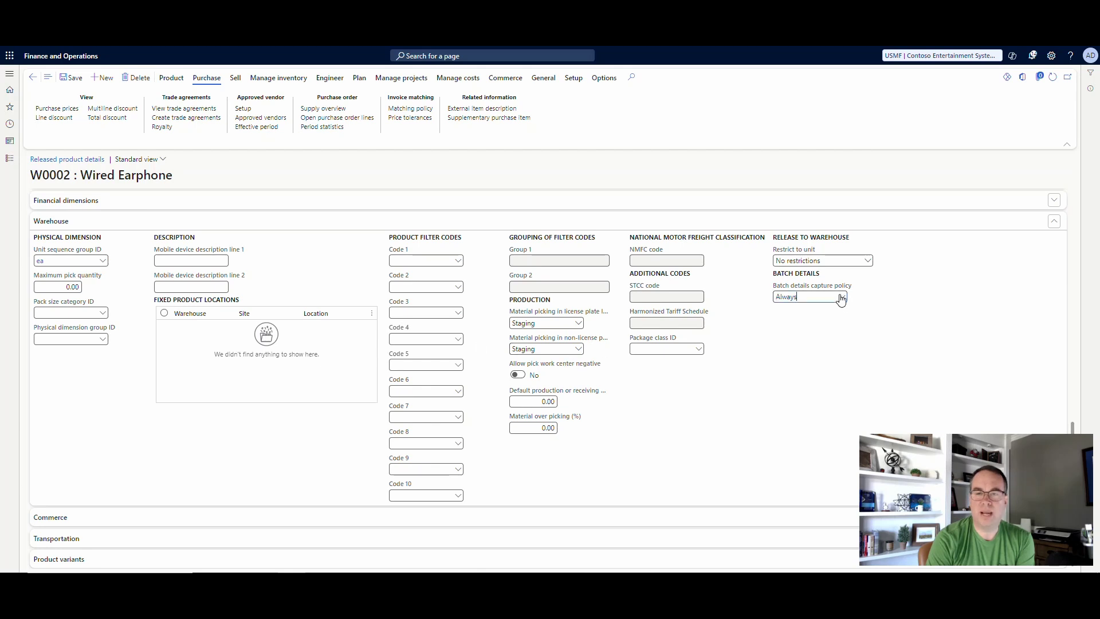
right_click(841, 297)
click(874, 348)
right_click(841, 297)
click(859, 348)
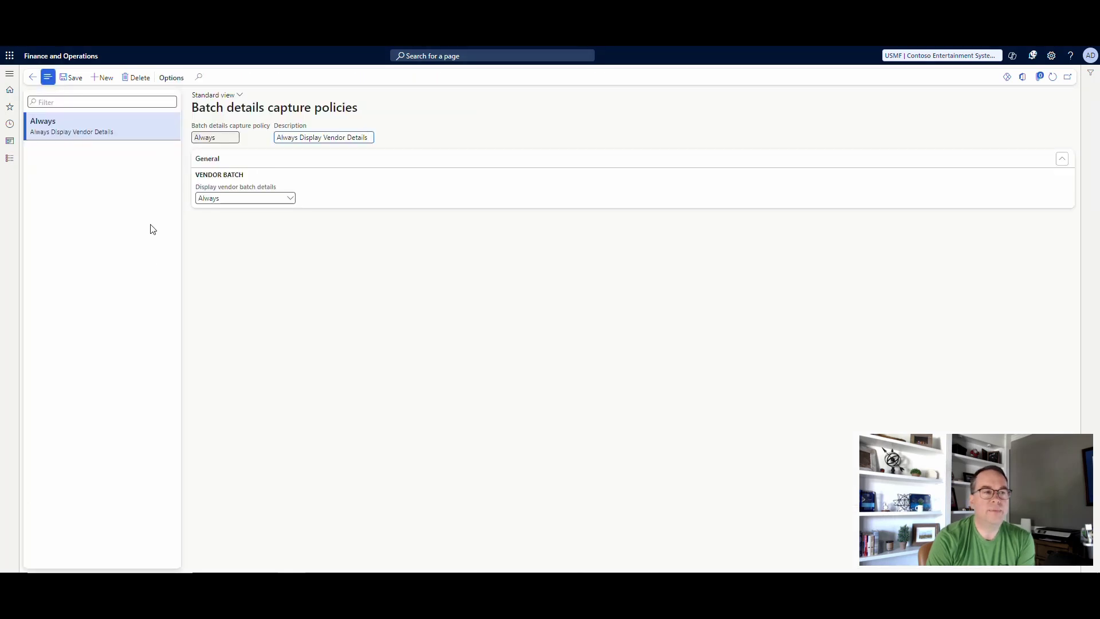
- Reset the filter to list all policies, leave Always's vendor batch display unchanged, and return to W0002
click(1090, 73)
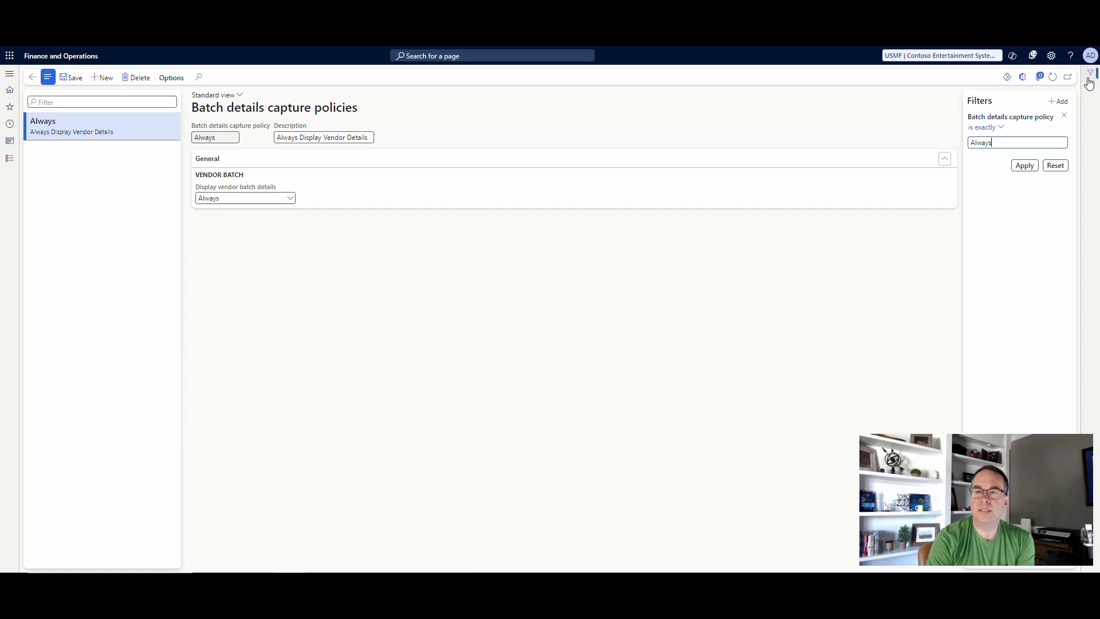
click(1054, 165)
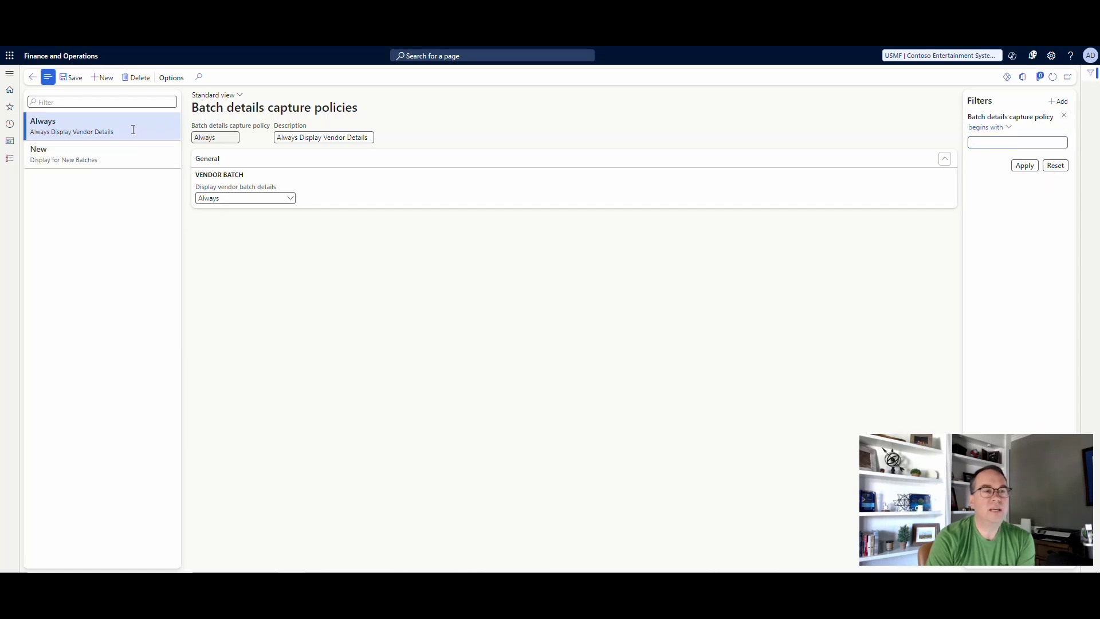
click(291, 198)
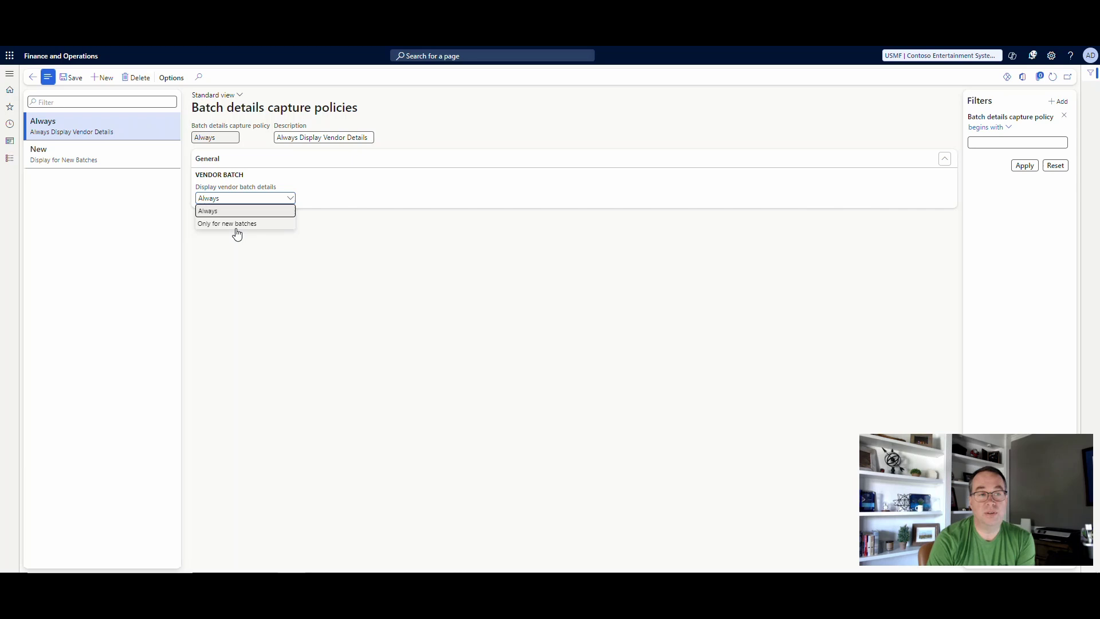
click(221, 211)
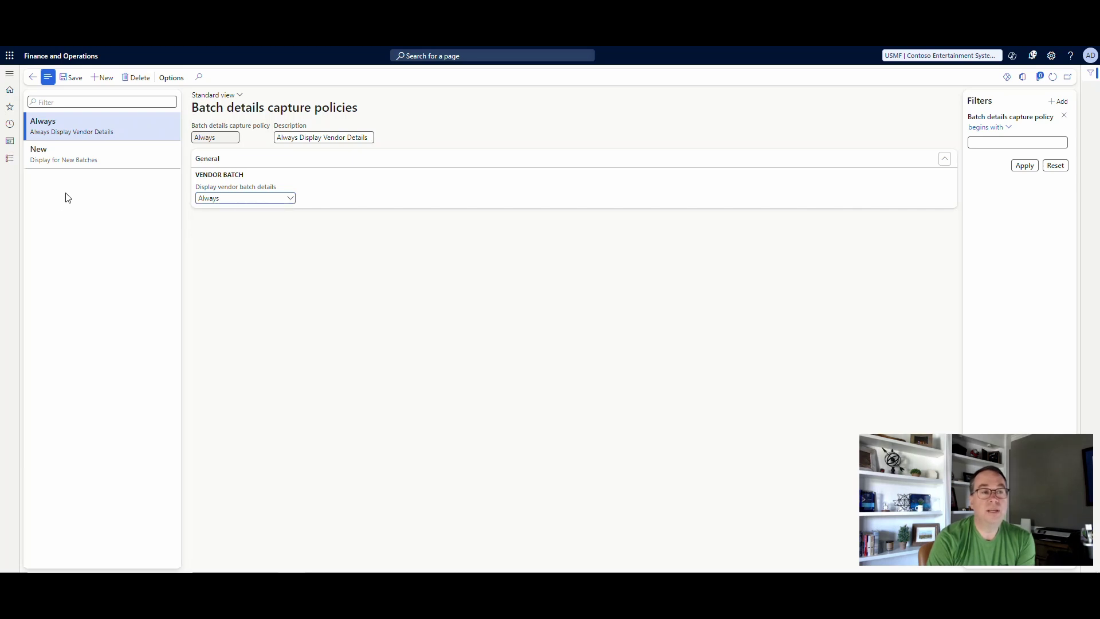
click(32, 80)
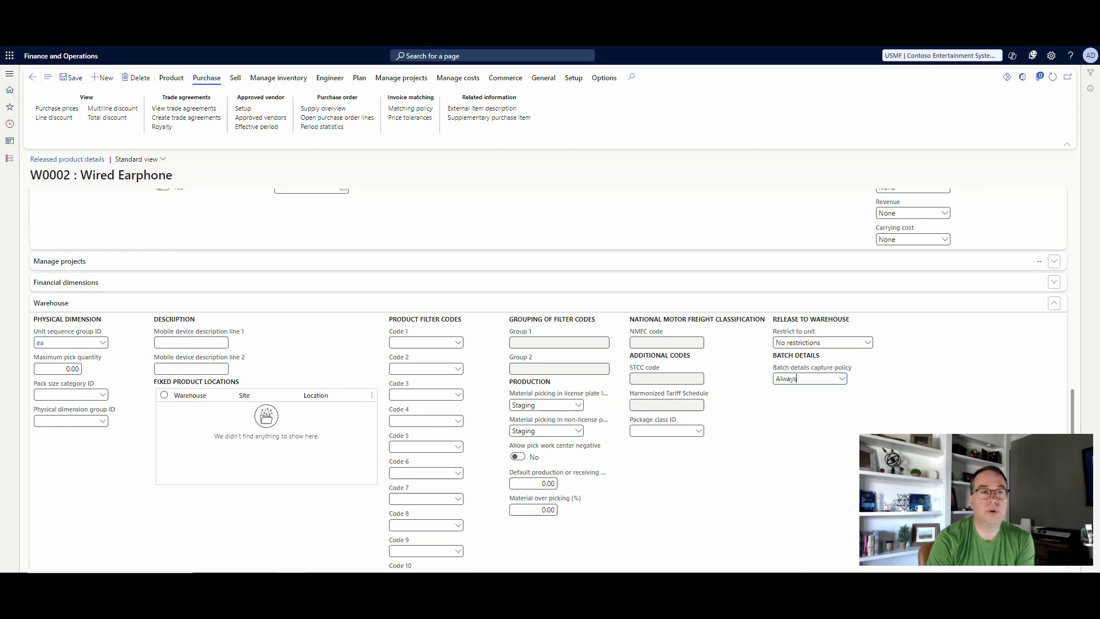
- Open purchase order 00000127 and copy its order number
click(32, 78)
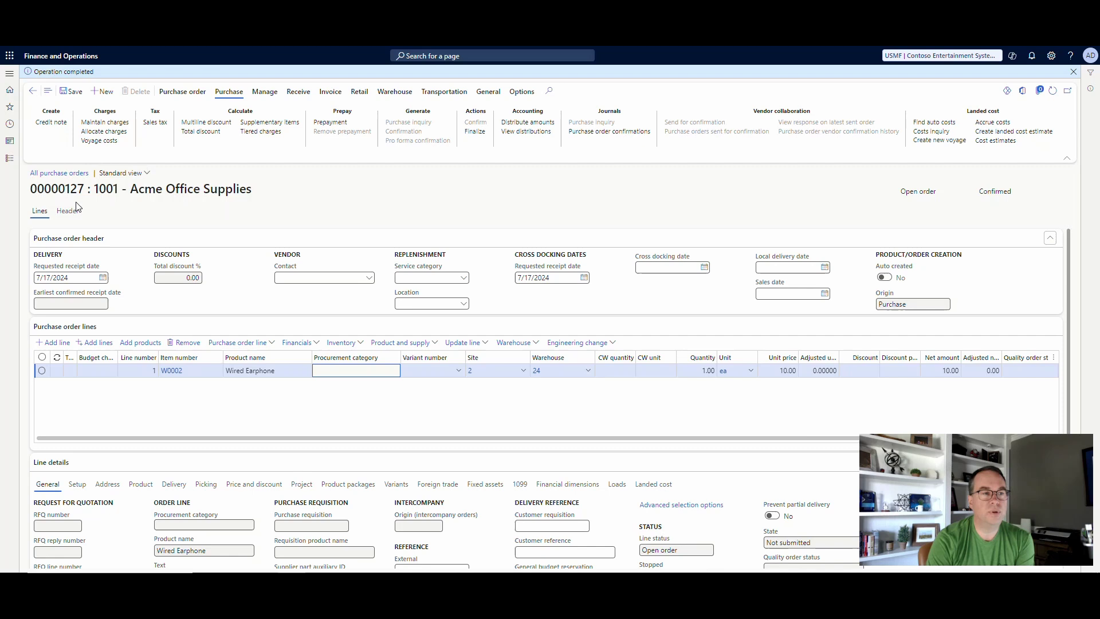
click(84, 189)
drag(84, 189, 34, 188)
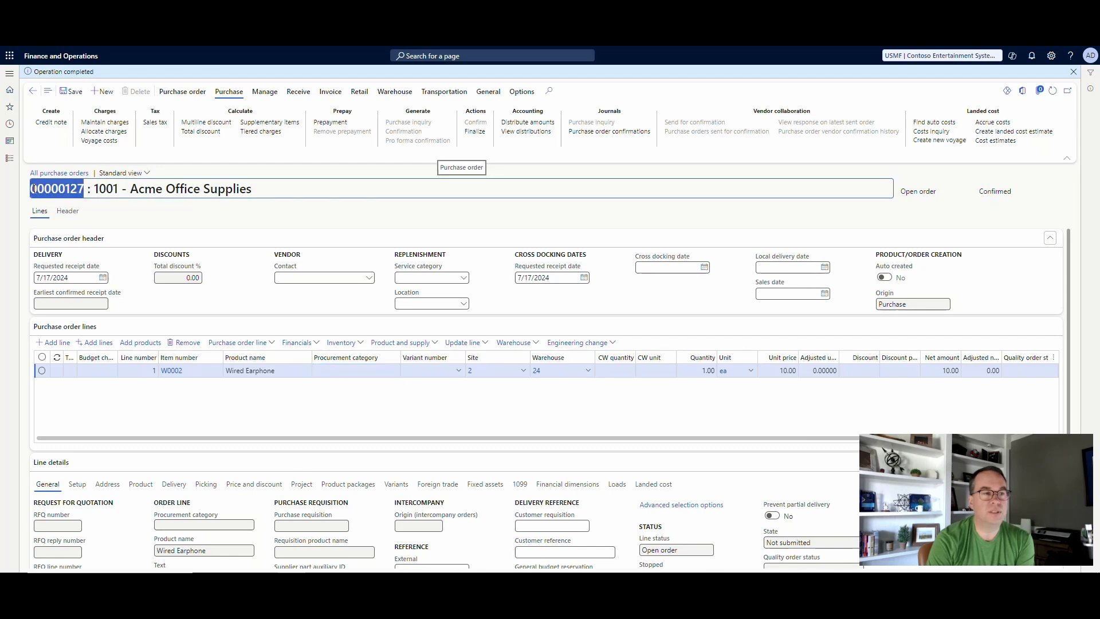
right_click(34, 189)
click(63, 197)
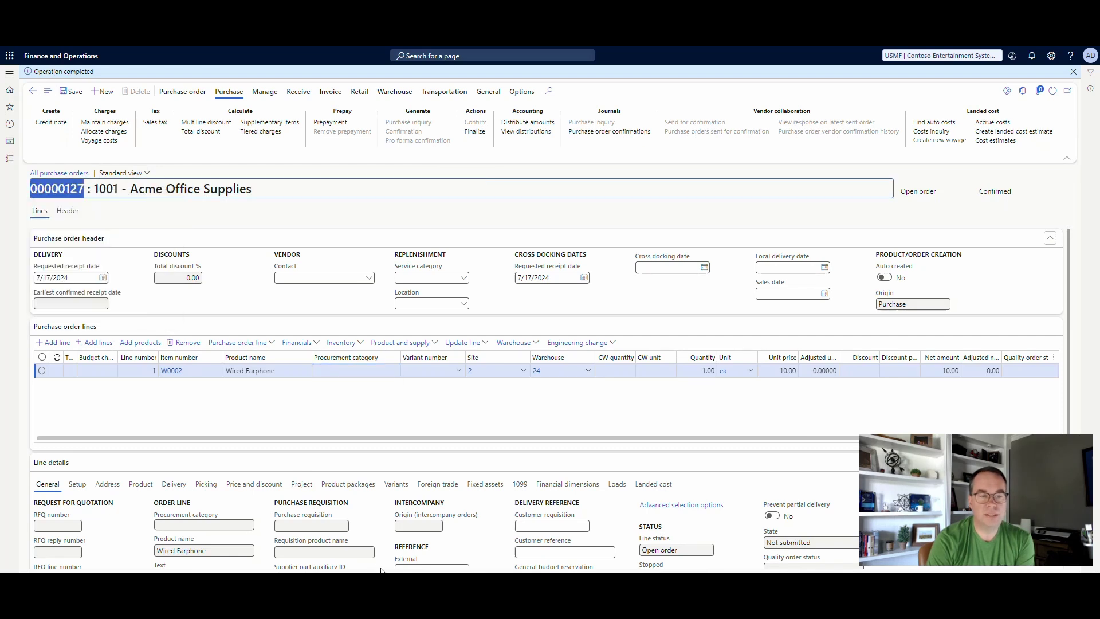
- Start PO Receive and Putaway in the Warehouse Management app
key(alt+Tab)
drag(717, 136, 546, 128)
click(523, 230)
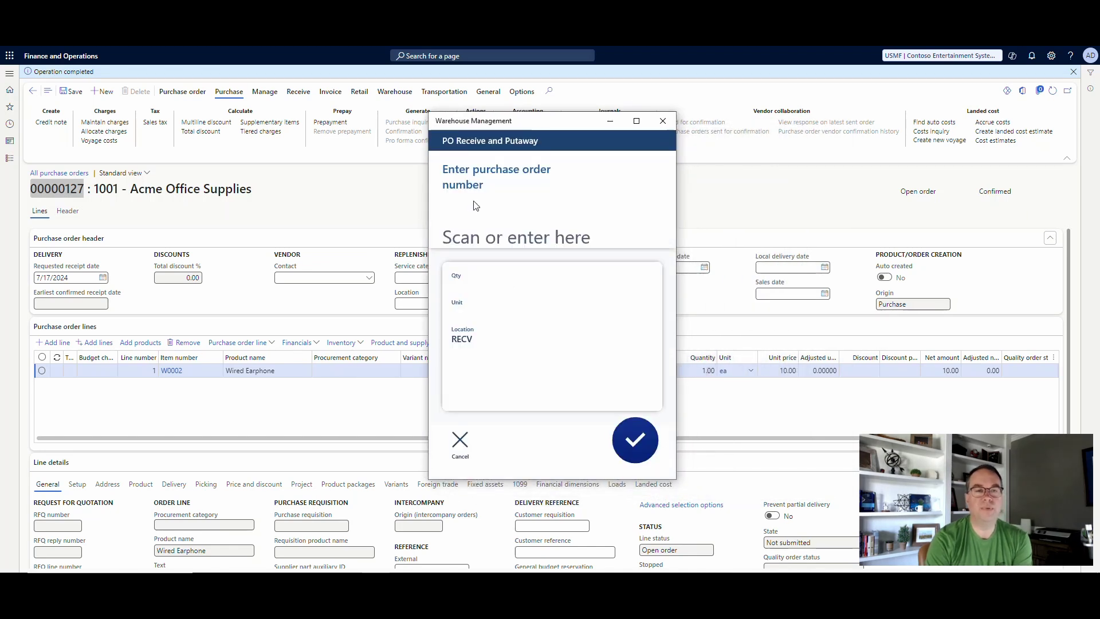
- Enter purchase order 00000127 and item w0002 for receiving
click(473, 203)
key(ctrl+v)
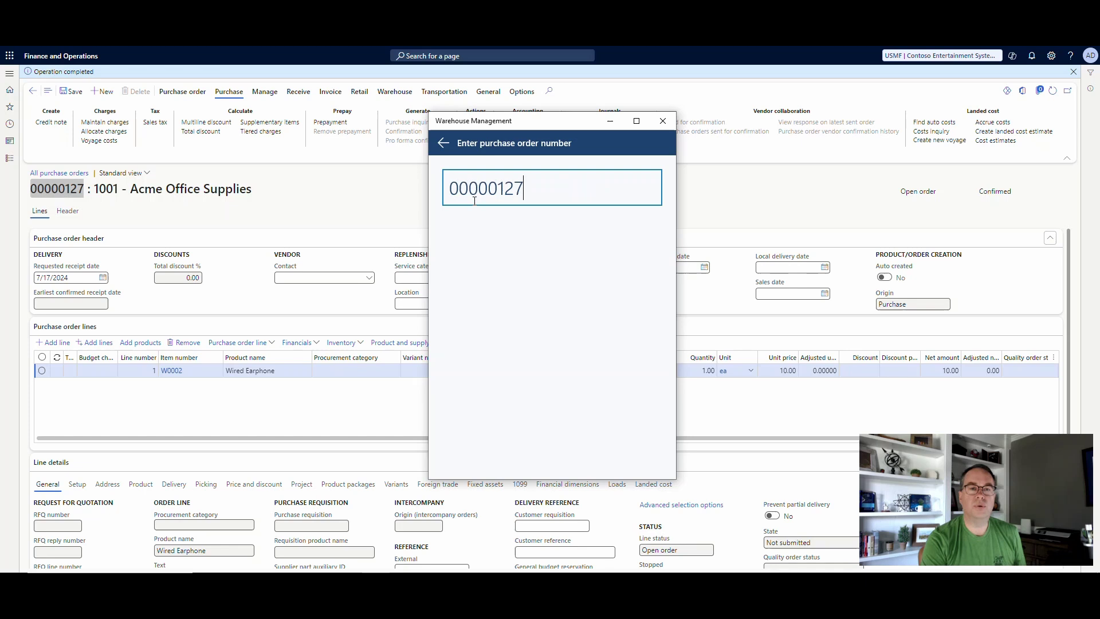
key(Return)
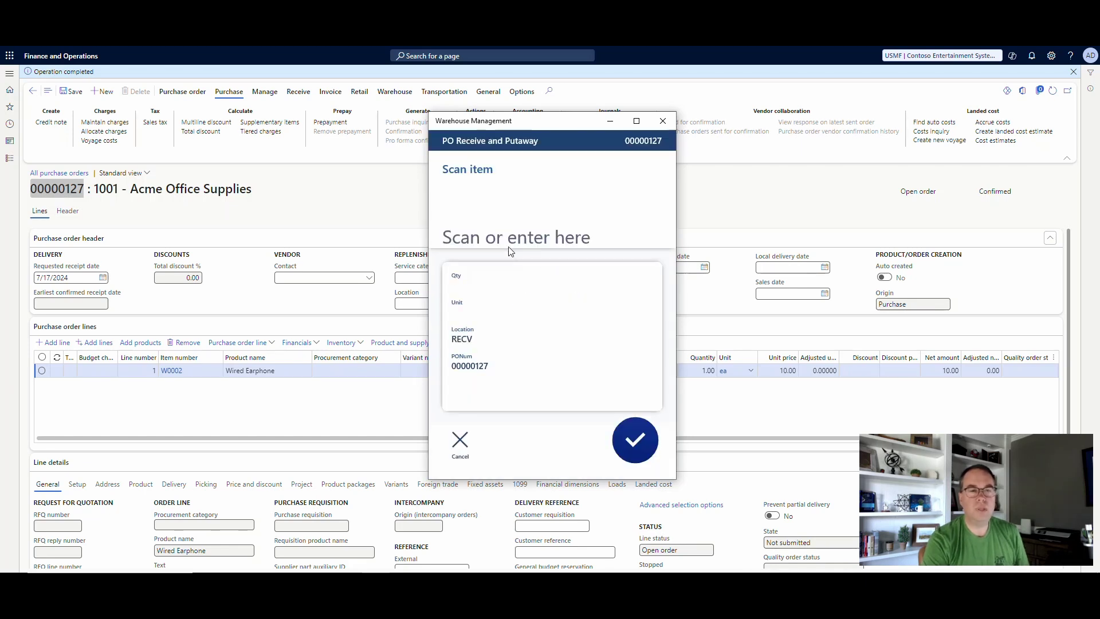
text(w00)
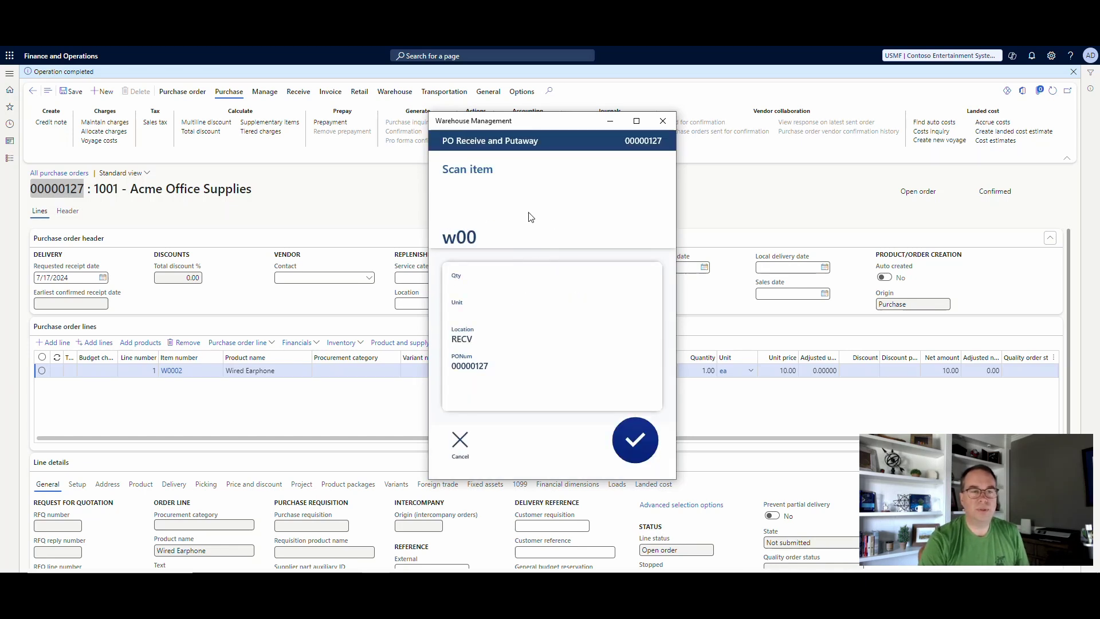
text(02)
key(Return)
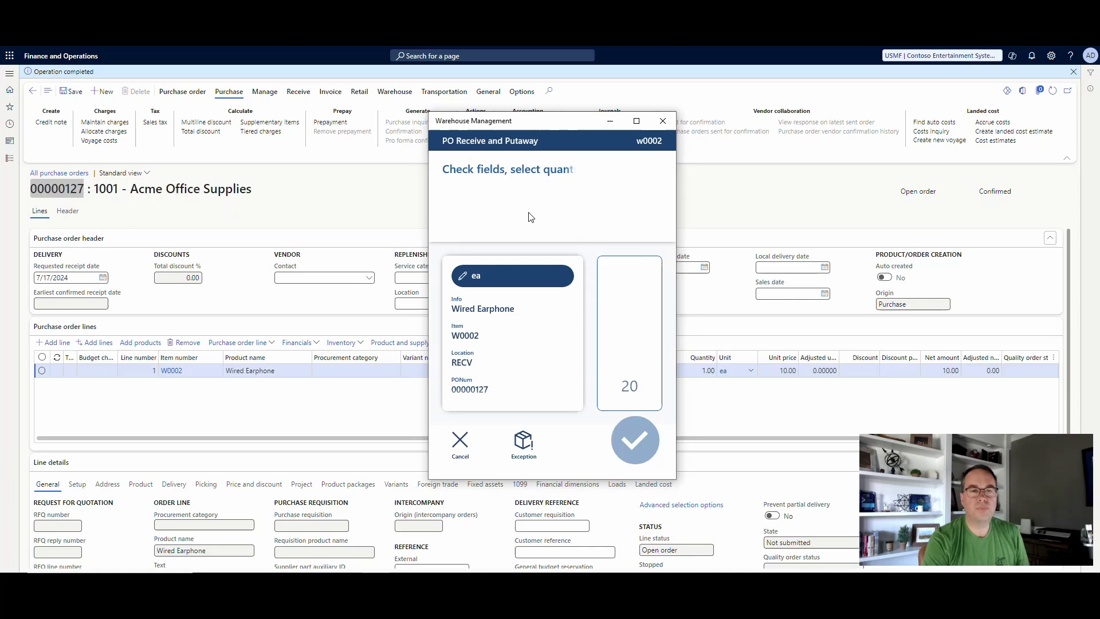
- Set the received quantity to 1 ea and confirm the receipt line
click(608, 331)
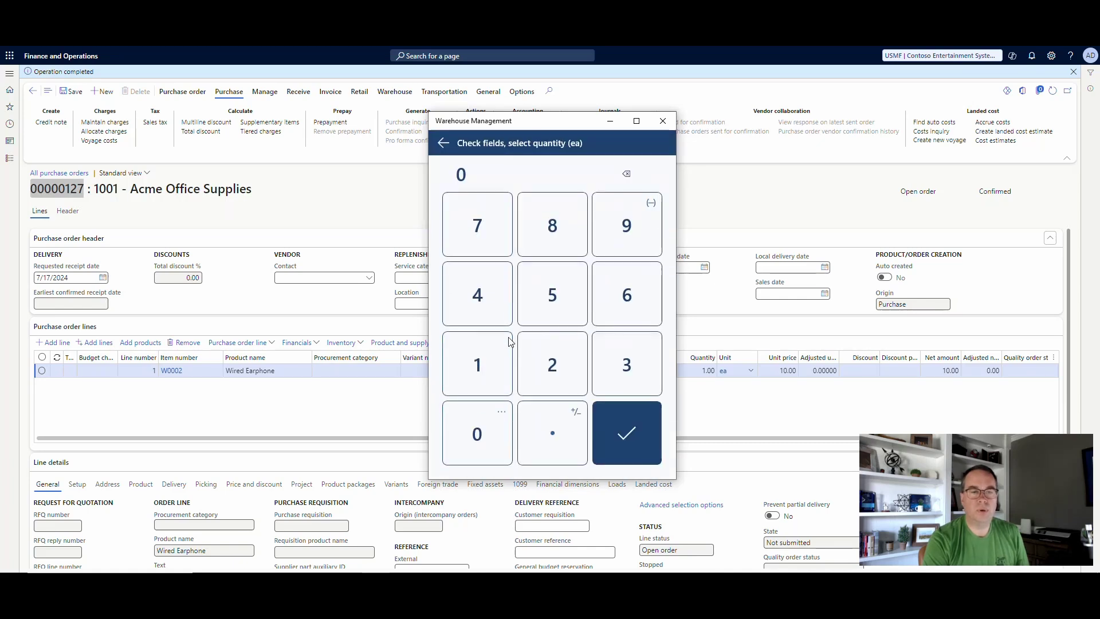
click(478, 362)
click(603, 438)
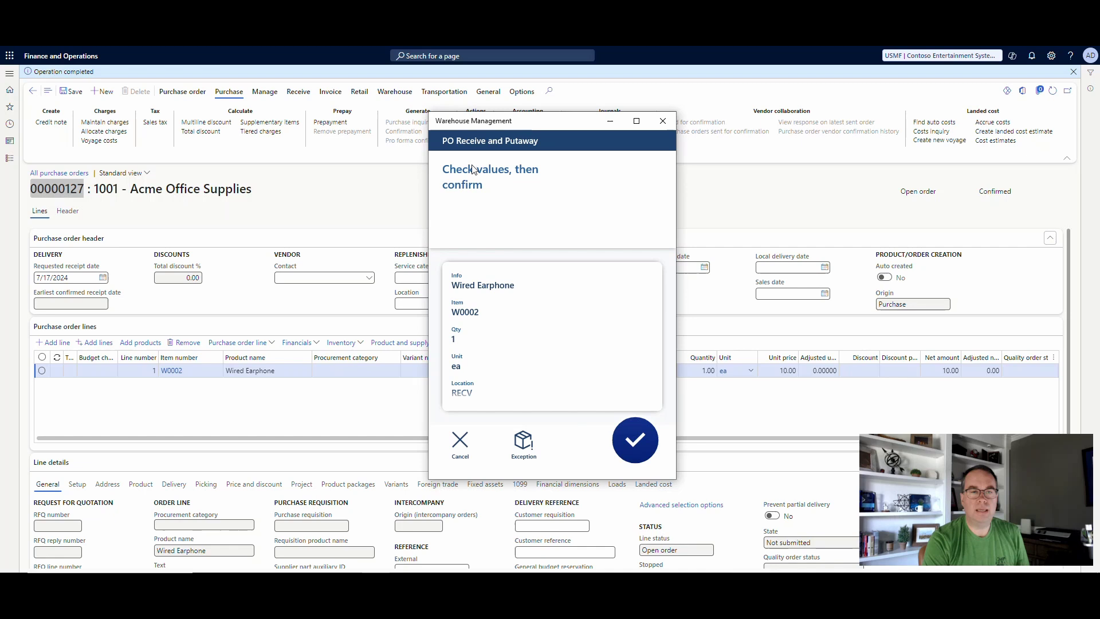
click(621, 440)
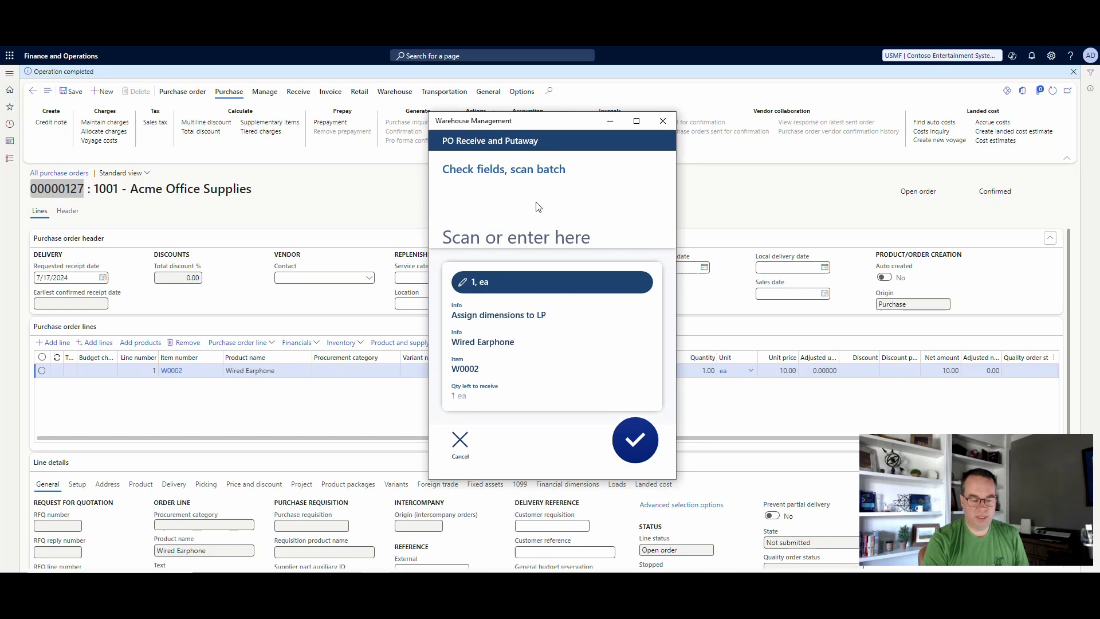
- Enter new batch 456 and confirm its values
text(456)
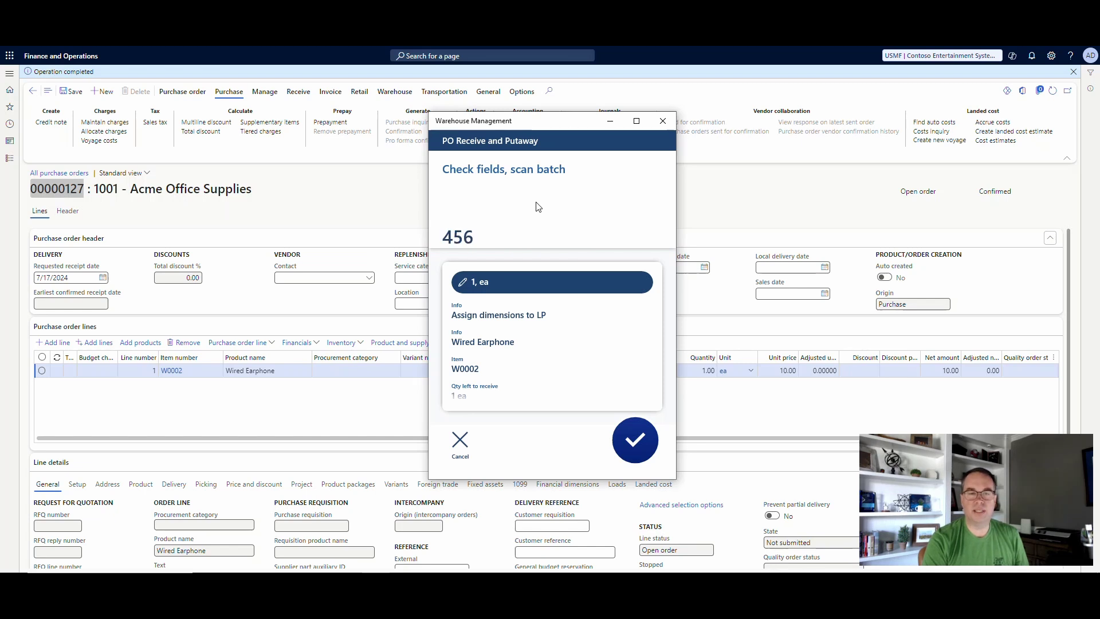
key(Return)
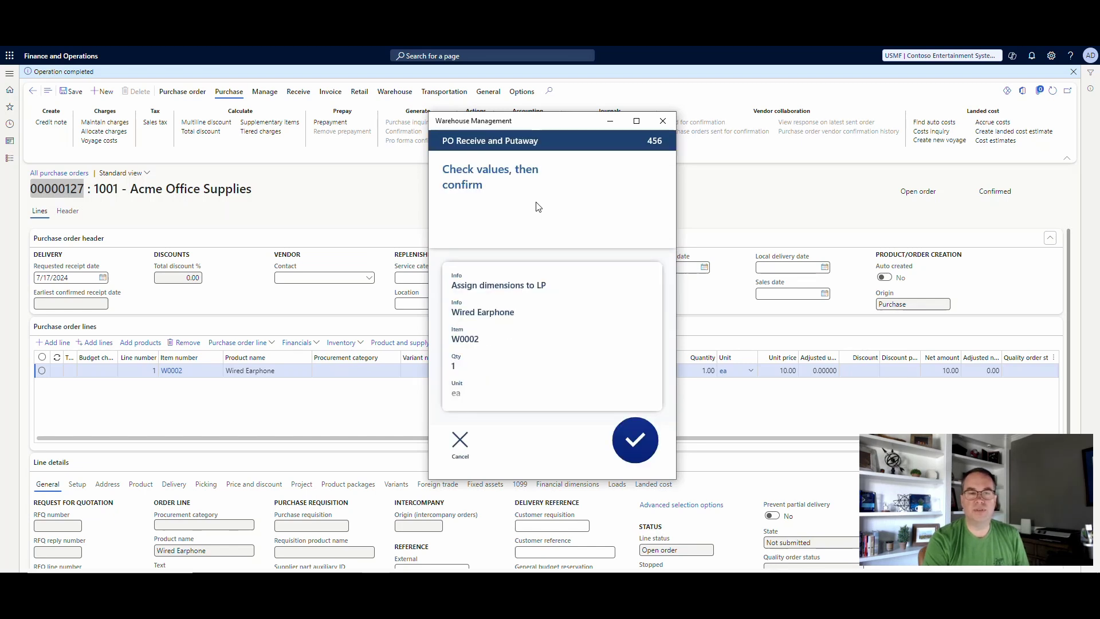
click(625, 446)
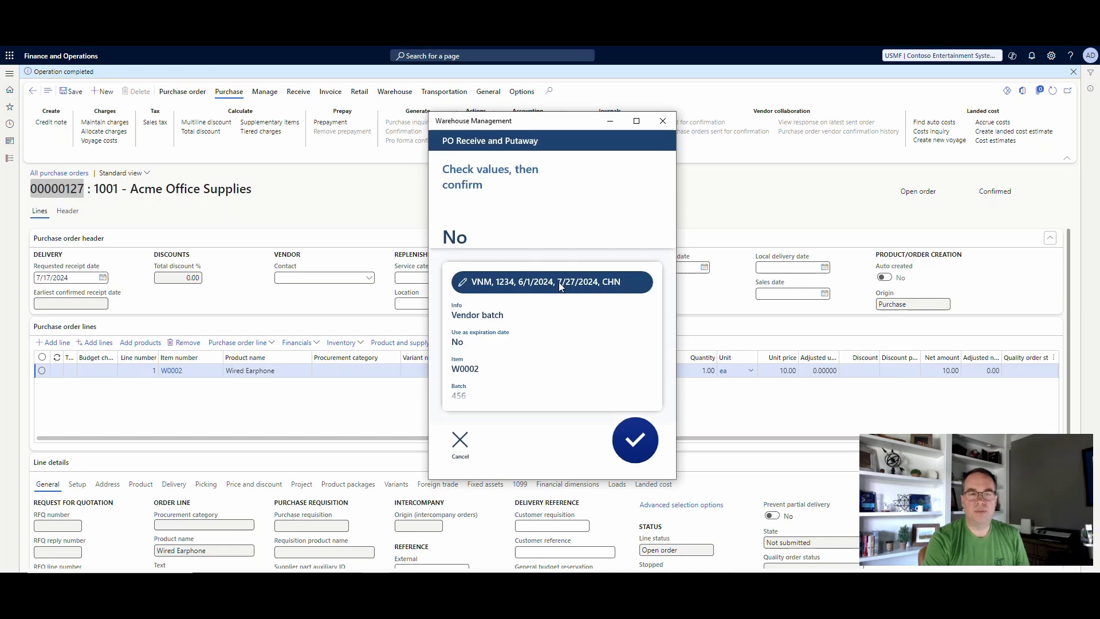
- Review and confirm the vendor batch details, then complete the putaway to FL-002
click(560, 284)
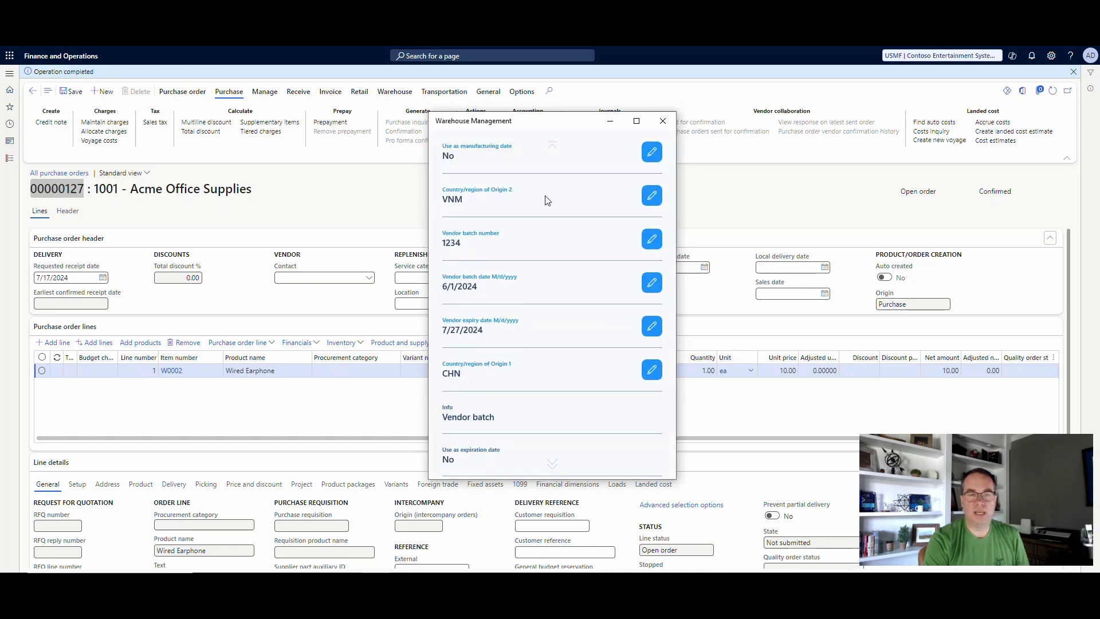
scroll(544, 258, down, 3)
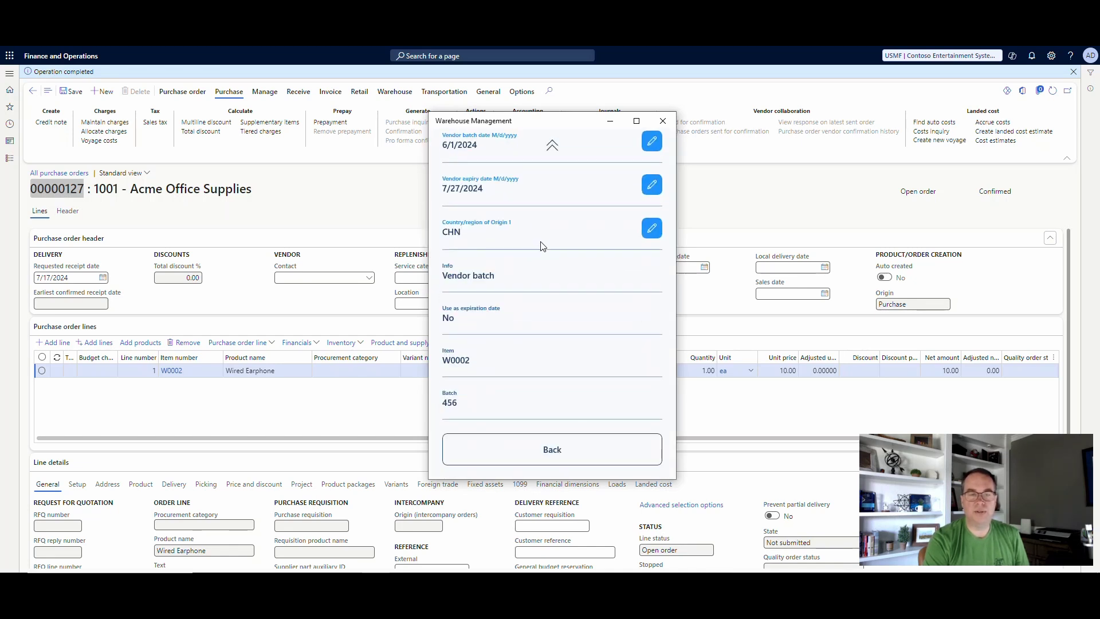
click(554, 461)
click(631, 447)
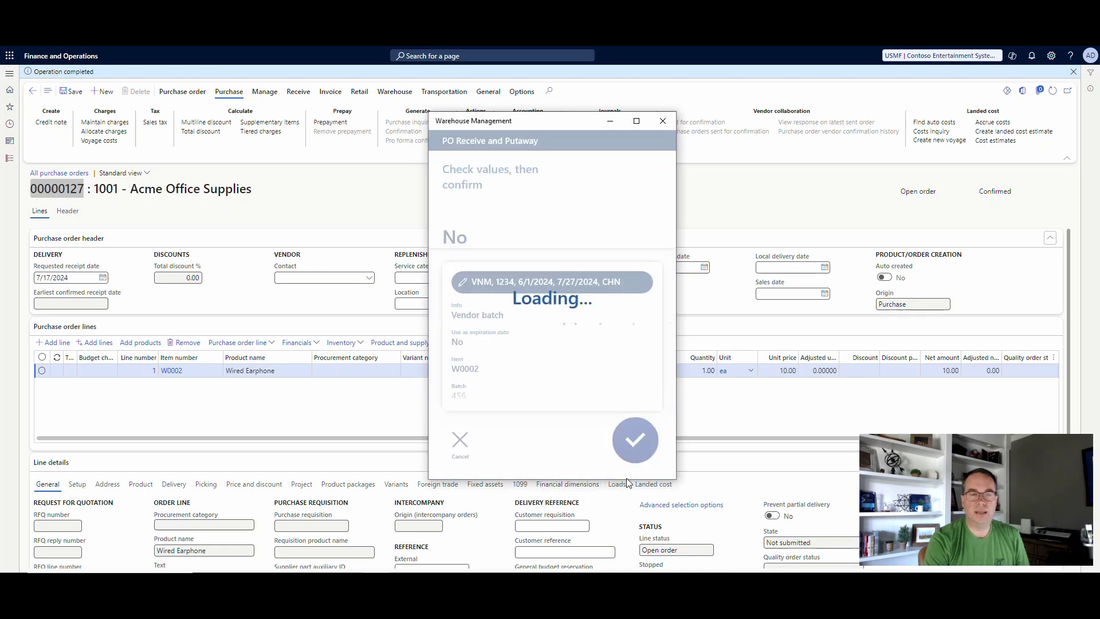
click(635, 439)
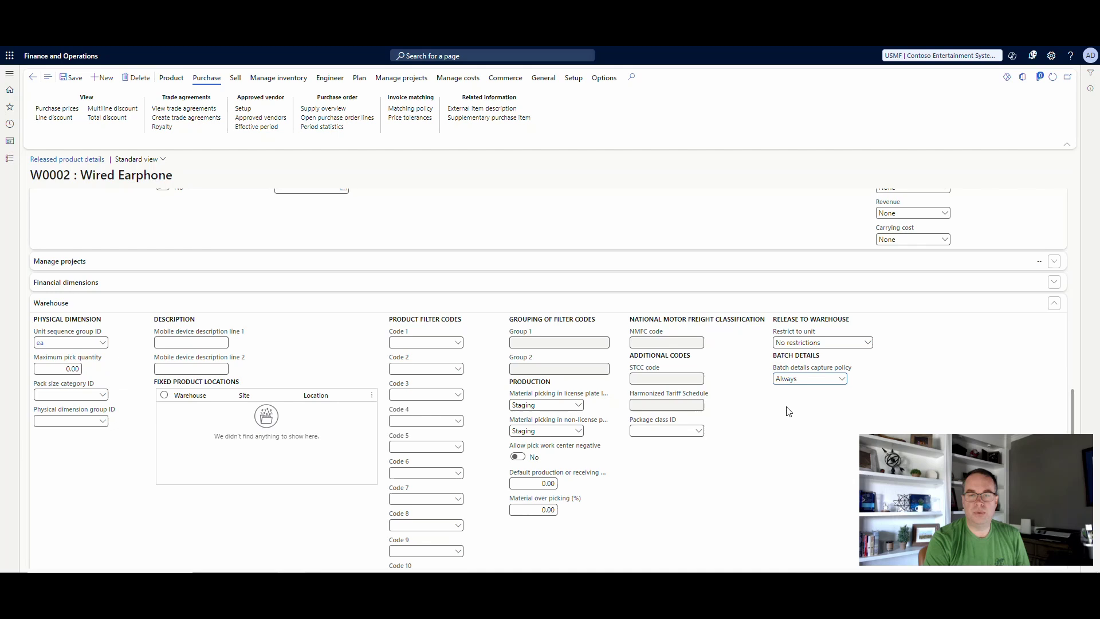
- Change W0002's batch capture policy from Always to New, save, and close back to the purchase order
click(842, 379)
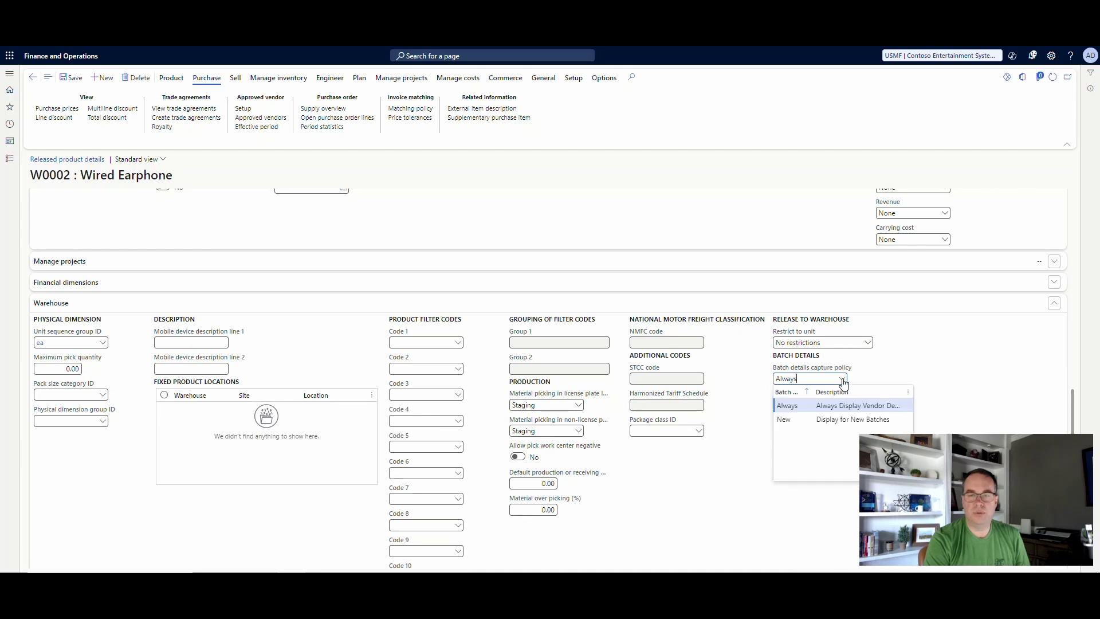
click(795, 420)
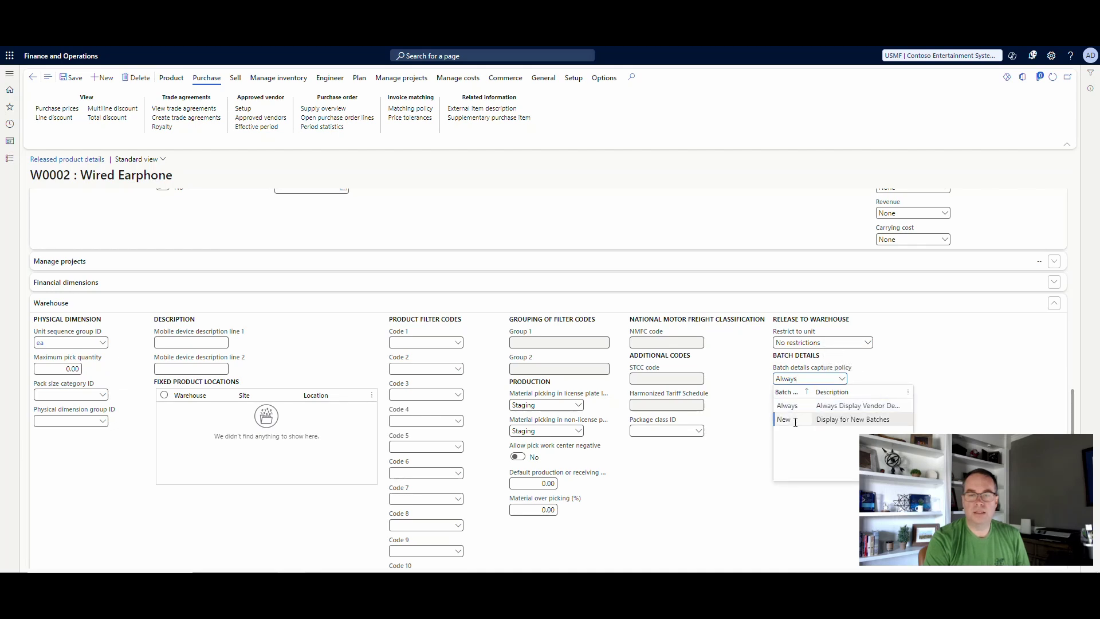
click(72, 77)
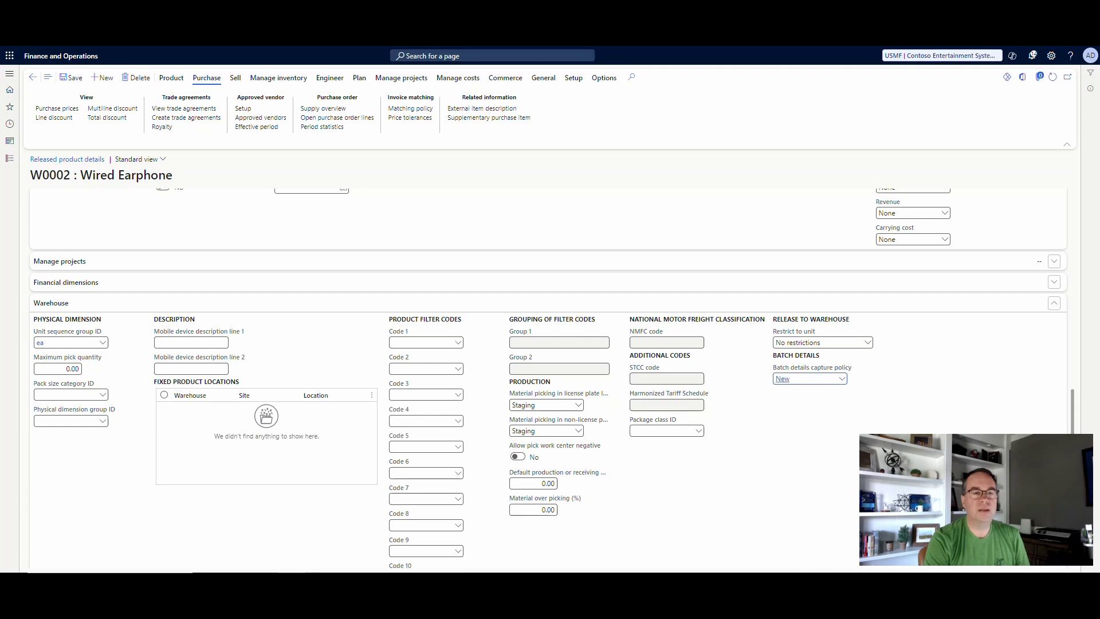
key(Escape)
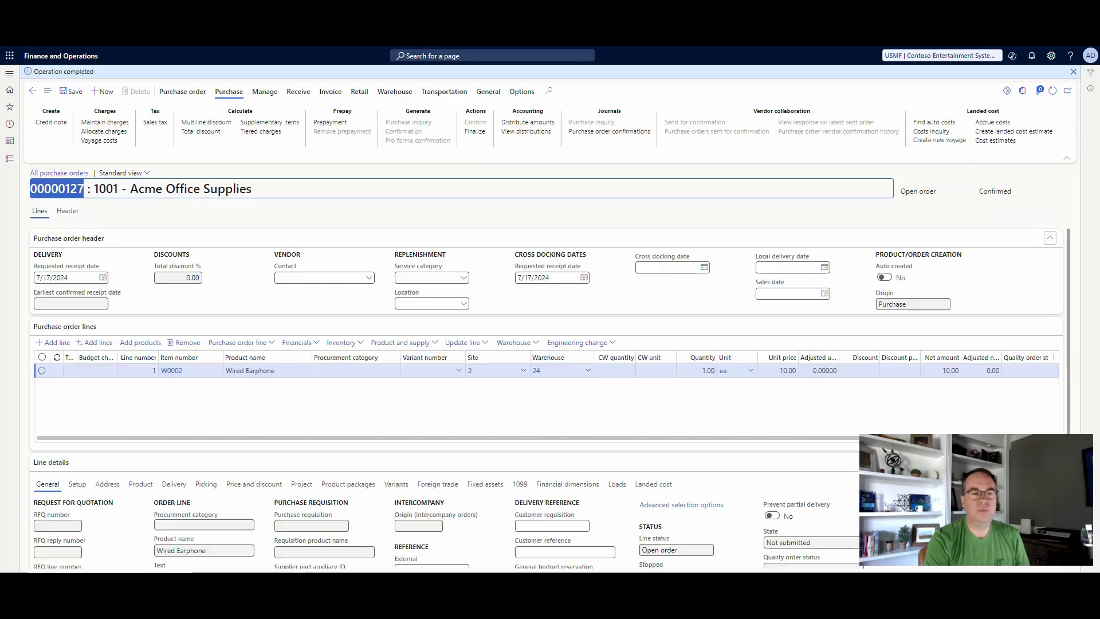
- Add a W0002 line (1 ea at 10.00) to order 00000127, save the lines, and confirm it
click(54, 342)
text(w)
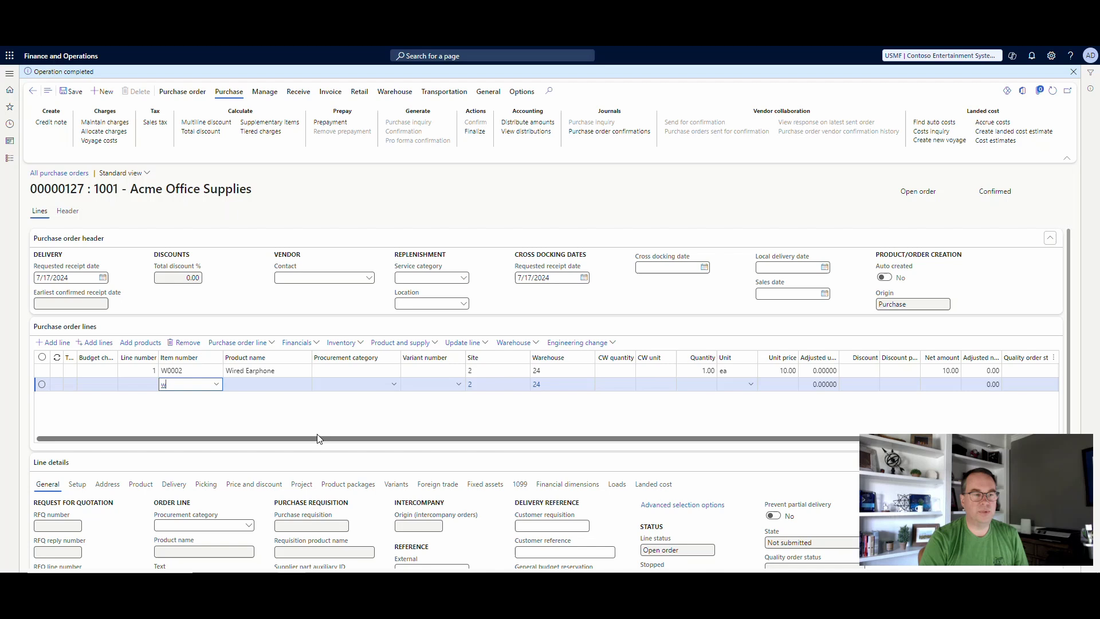
text(000)
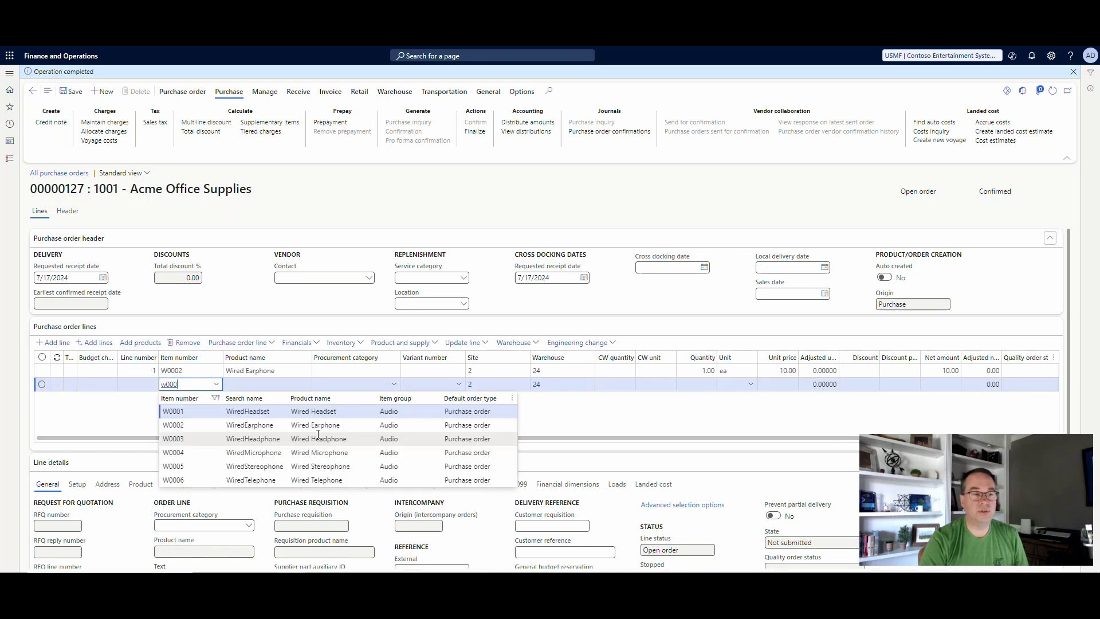
text(2)
key(Return)
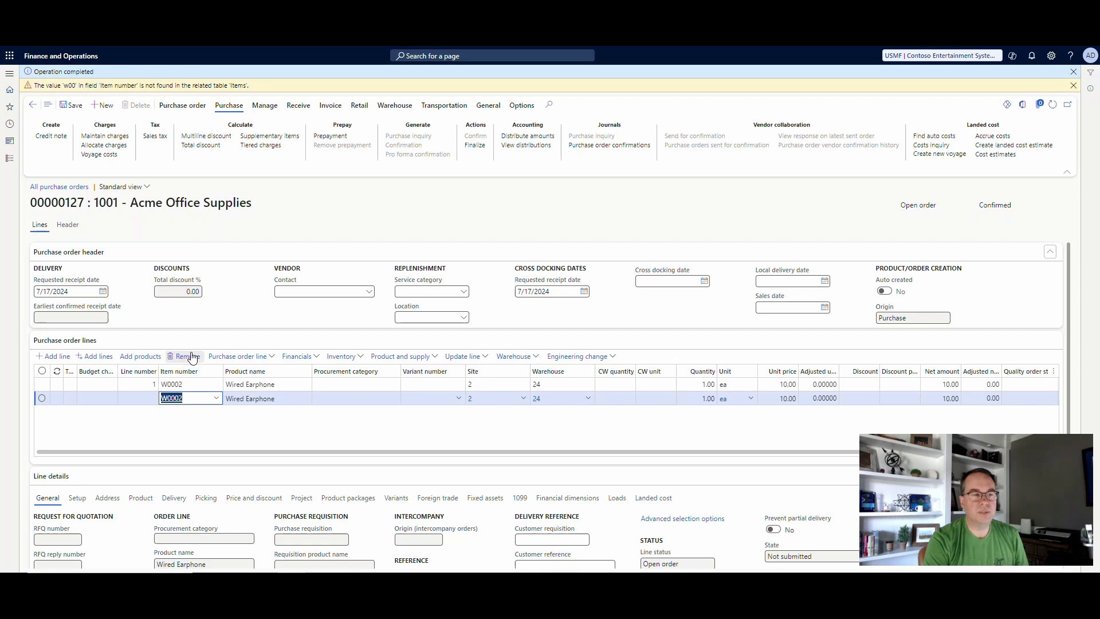
key(alt+Delete)
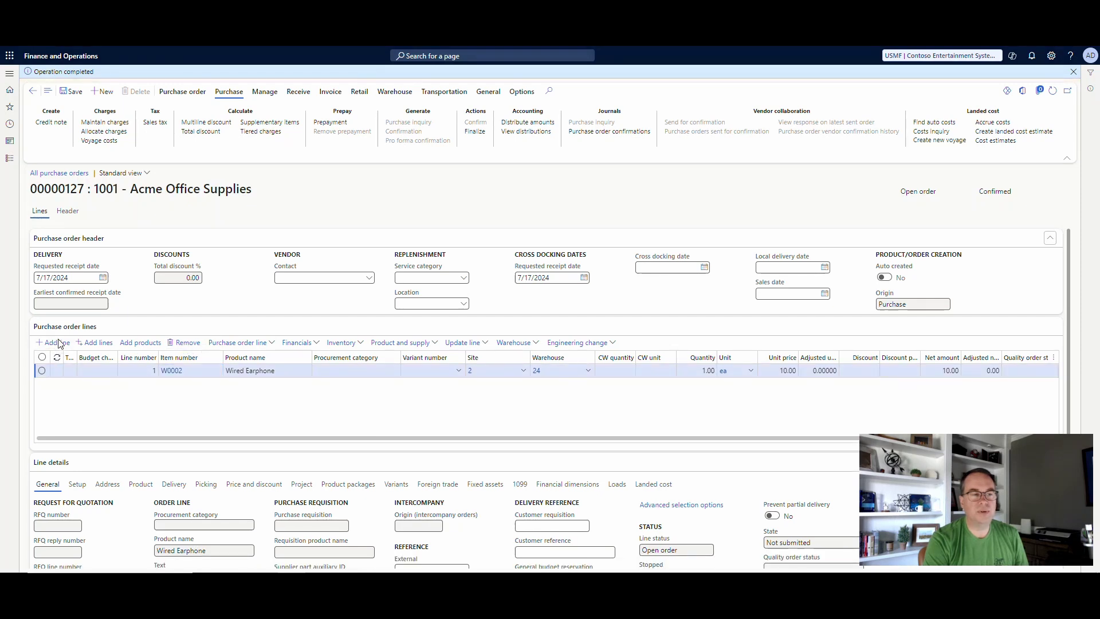
click(60, 342)
text(w)
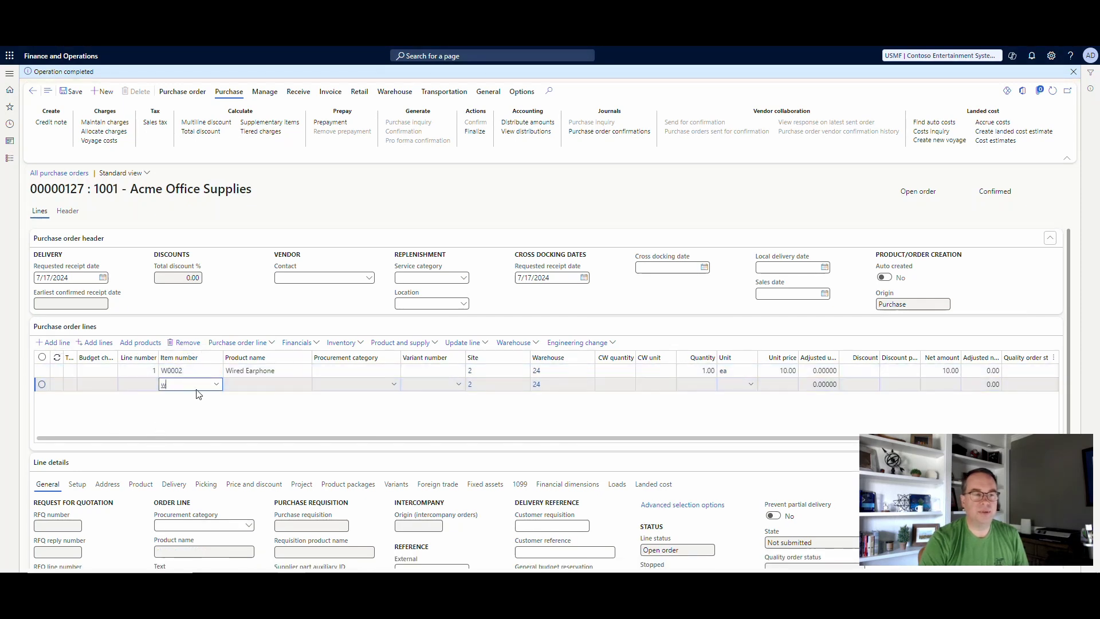
text(0002)
key(Return)
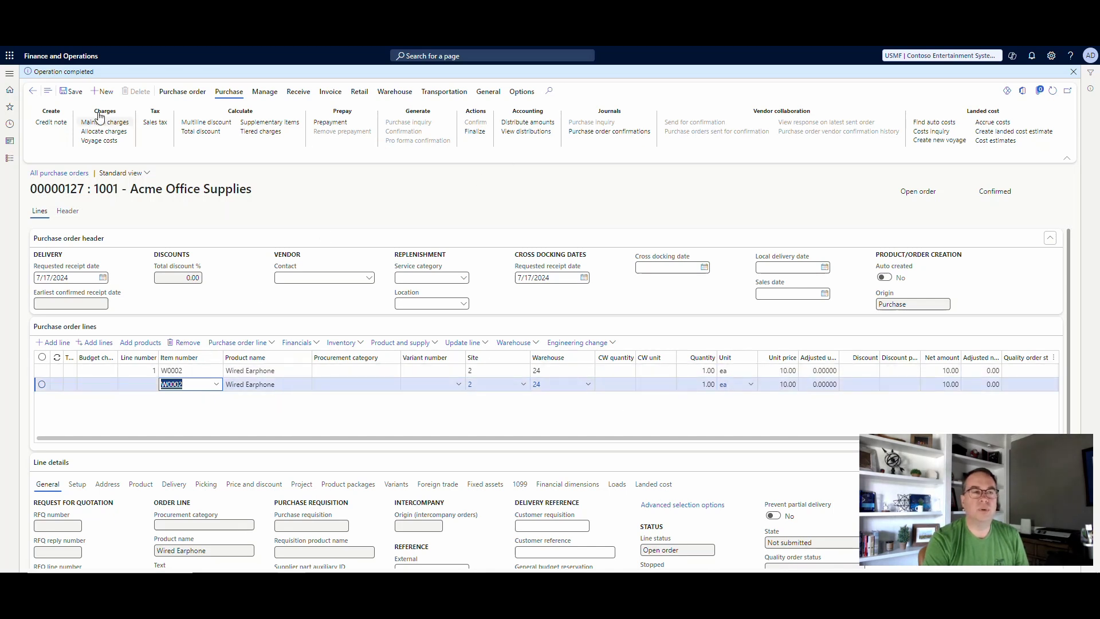
click(75, 96)
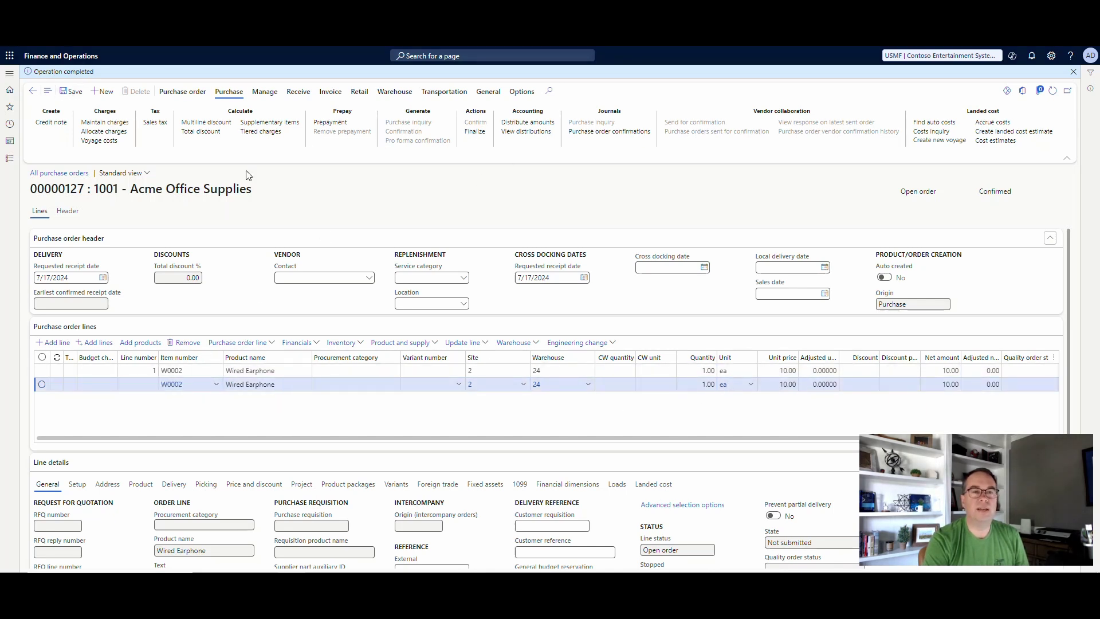
click(478, 123)
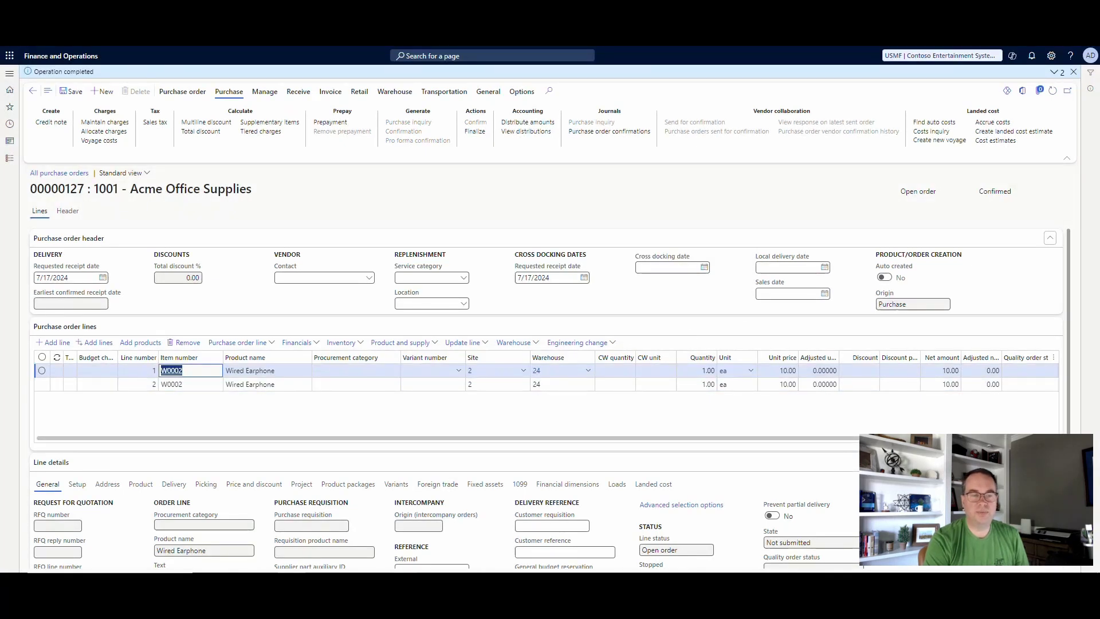
- In the mobile receiving screen, enter item W0002 with quantity 1
key(alt+Tab)
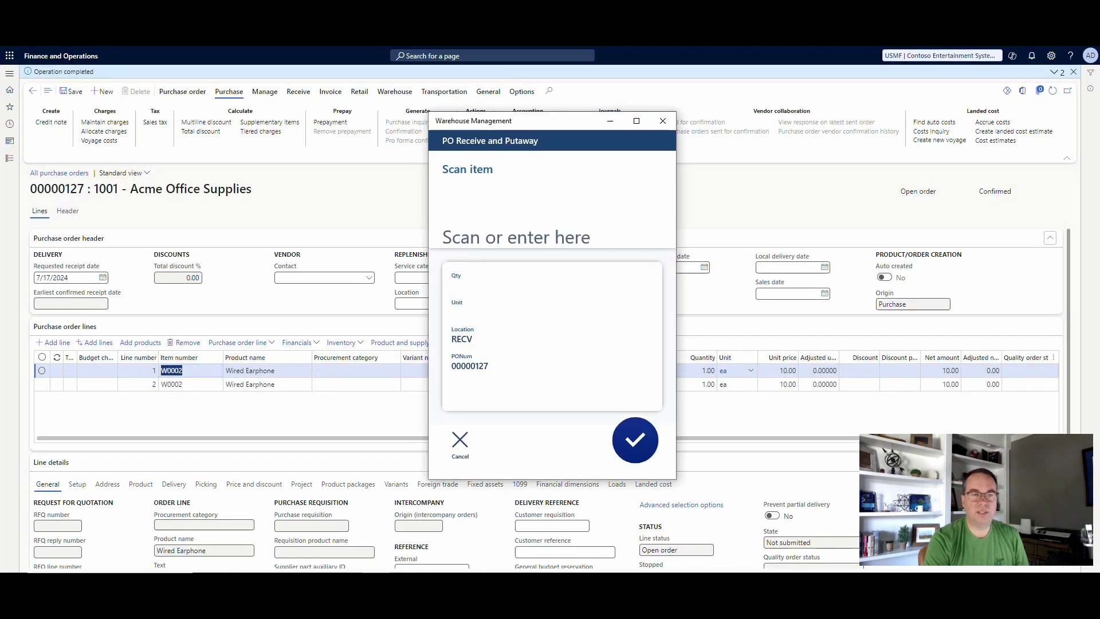
click(496, 197)
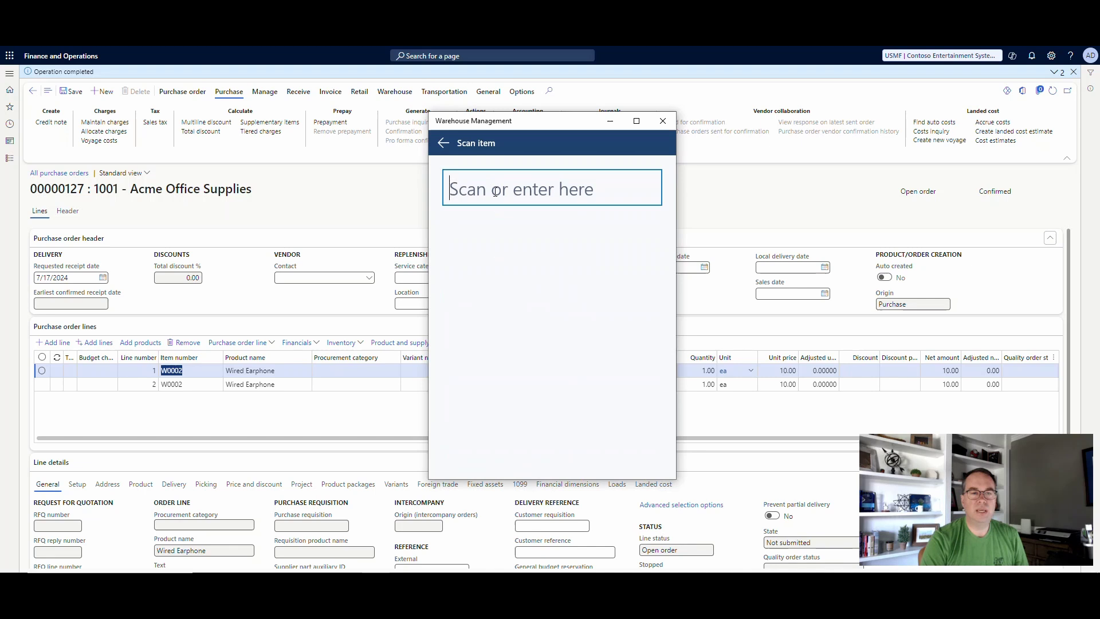
text(W00)
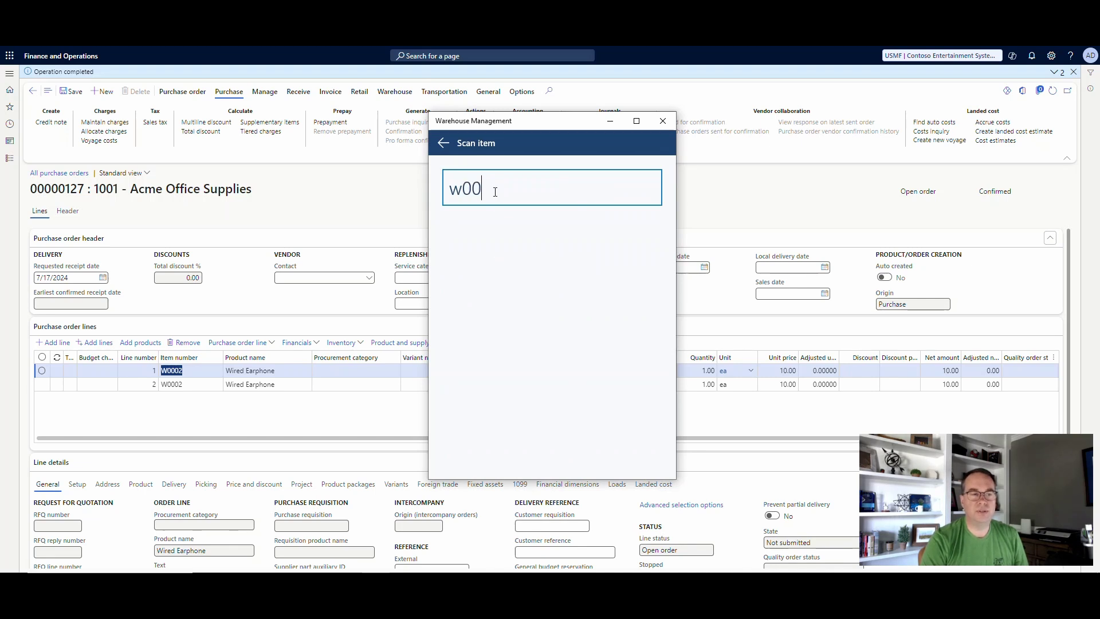
text(05)
key(Return)
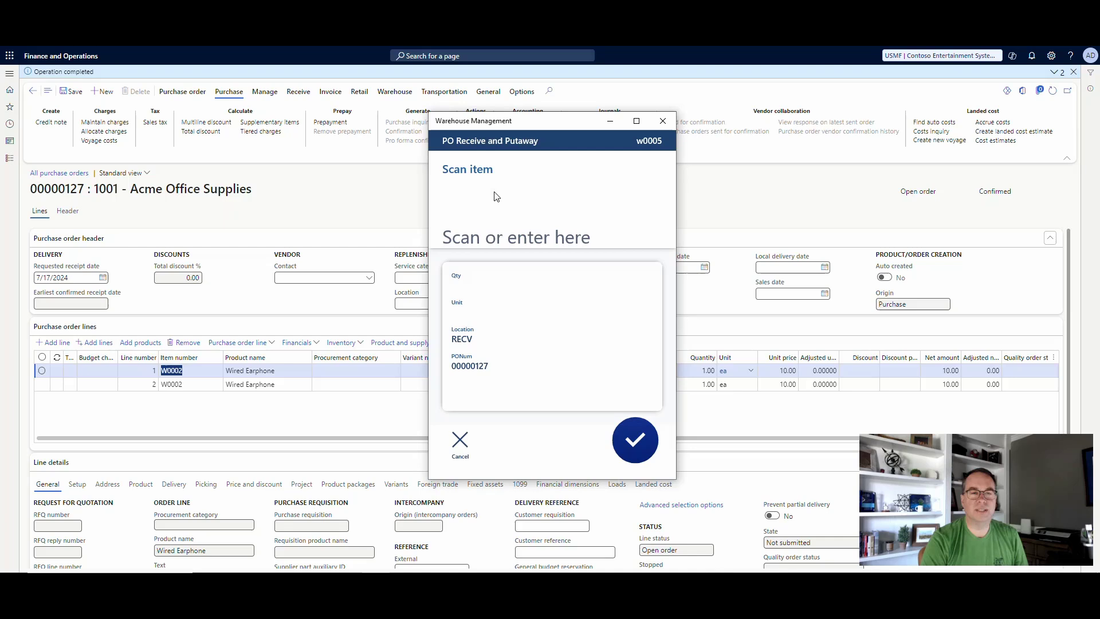
text(w000)
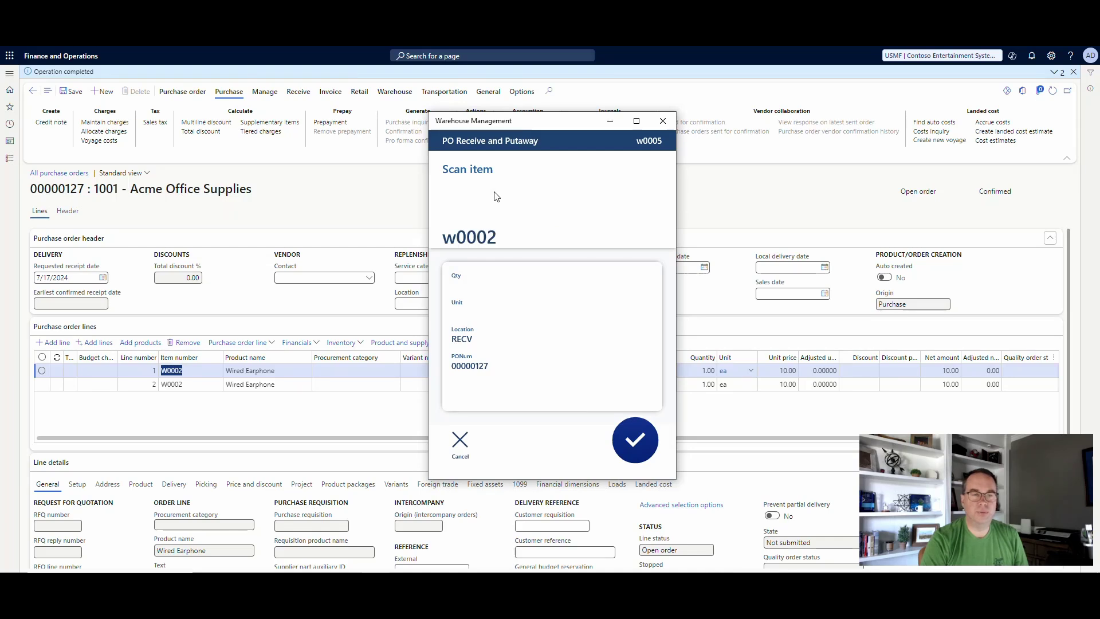
text(2)
key(Return)
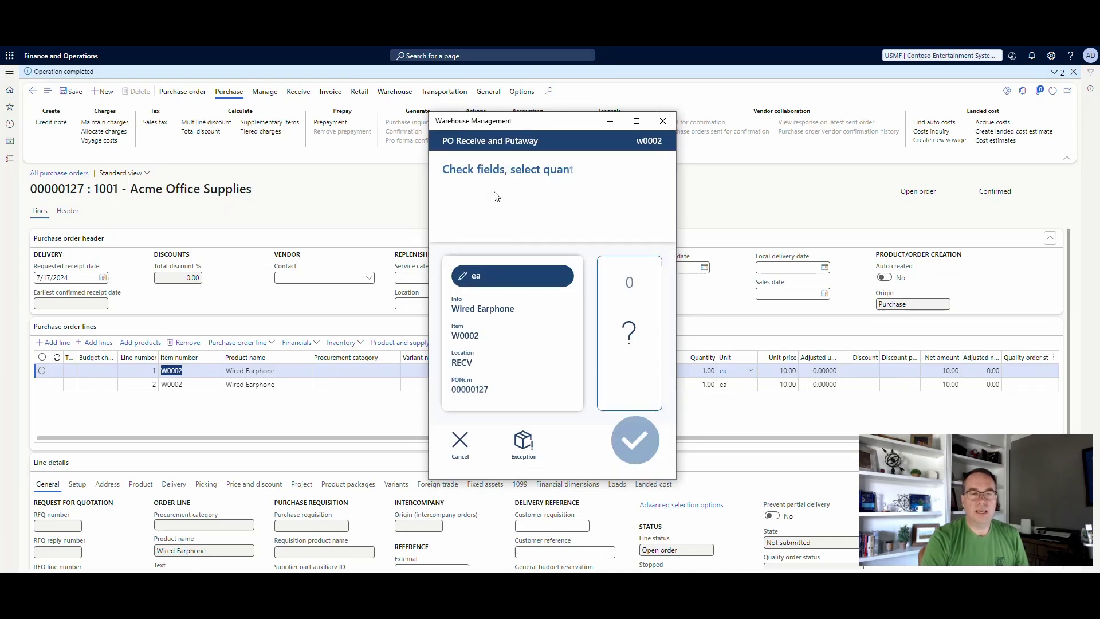
text(1)
key(Return)
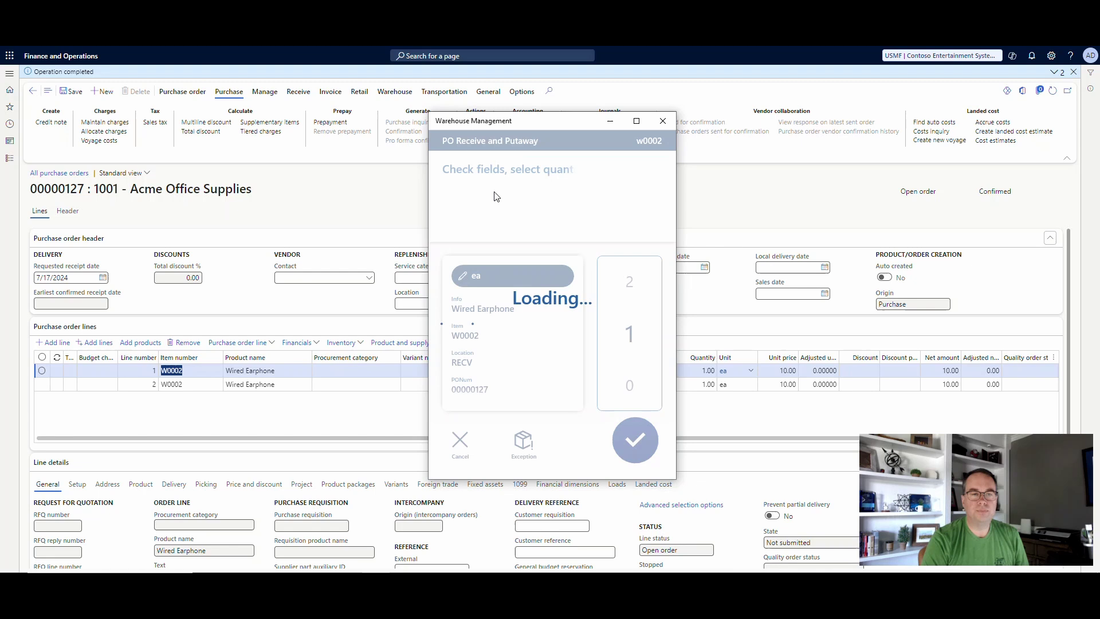
key(Return)
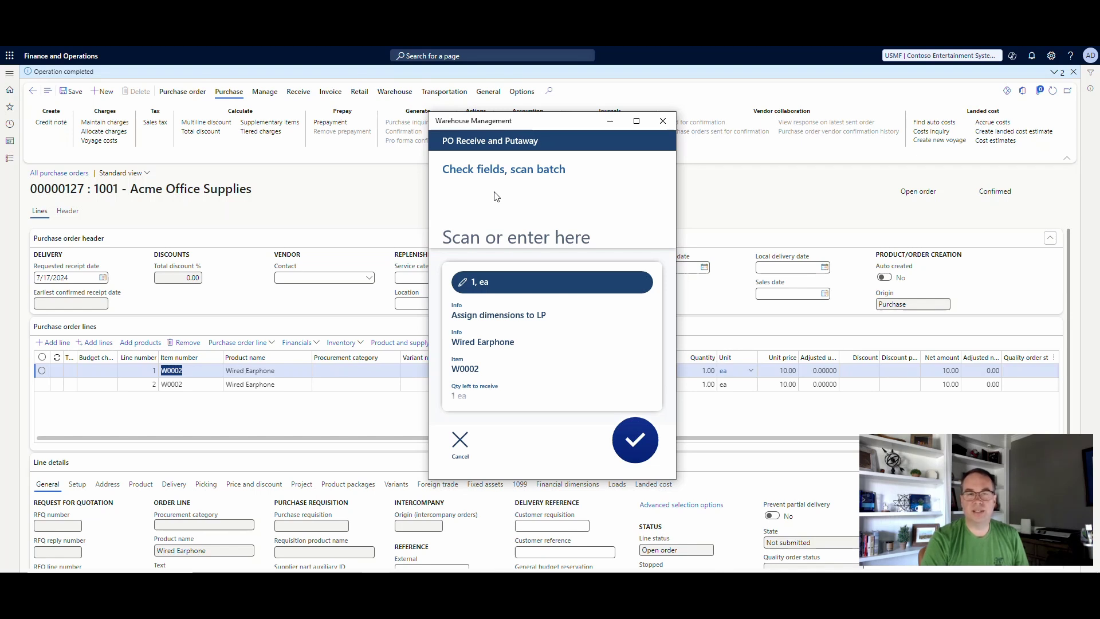
- Enter batch 456, confirm the receipt values, and complete the putaway
text(456)
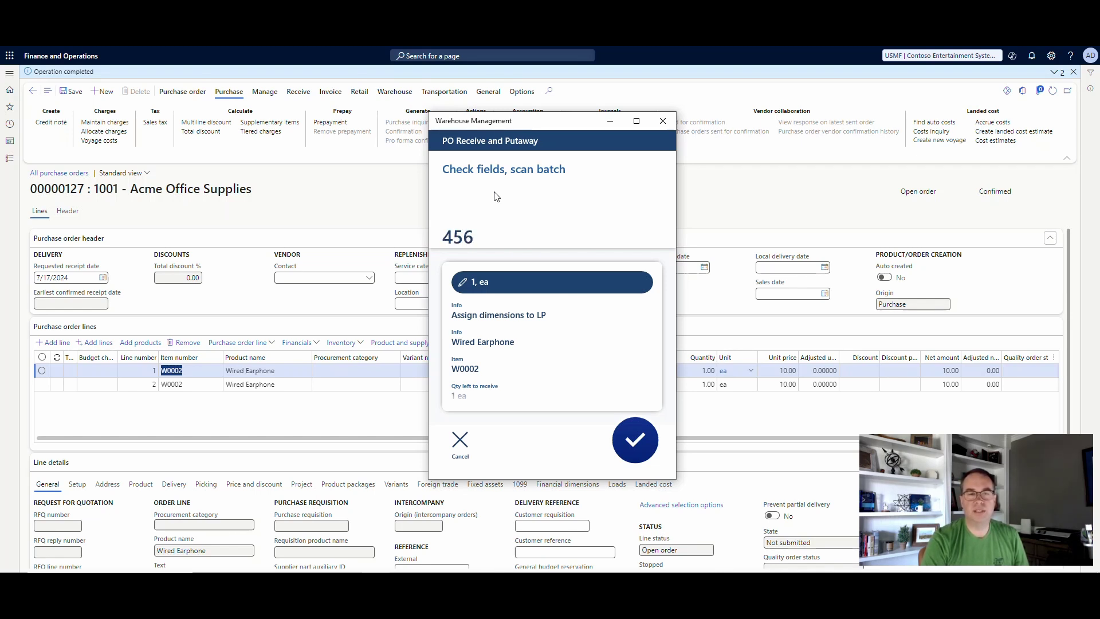
key(Return)
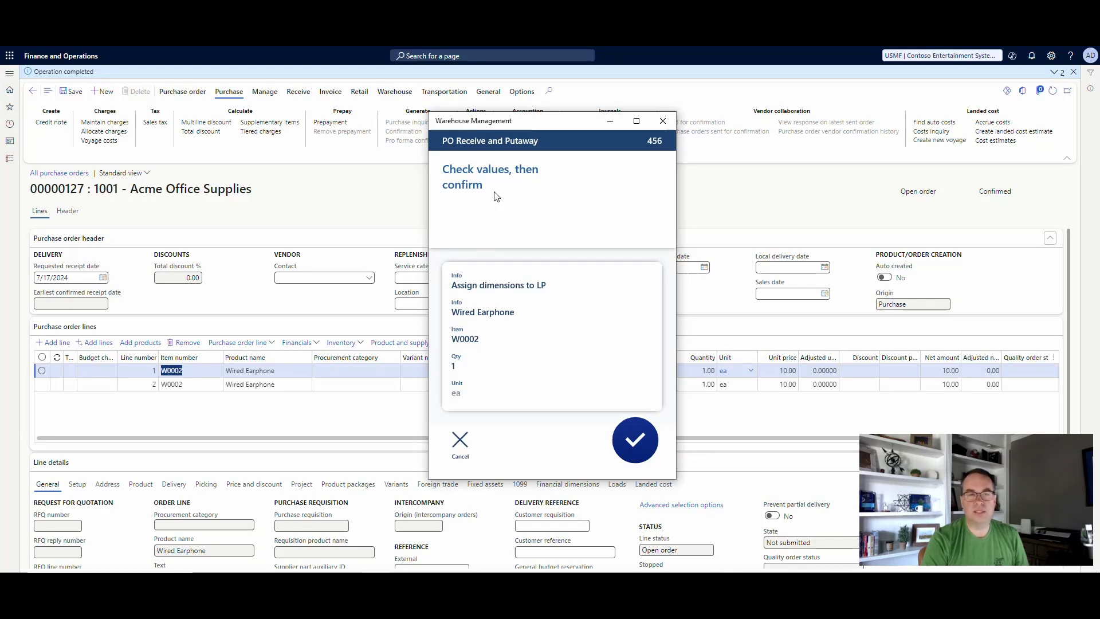
key(Return)
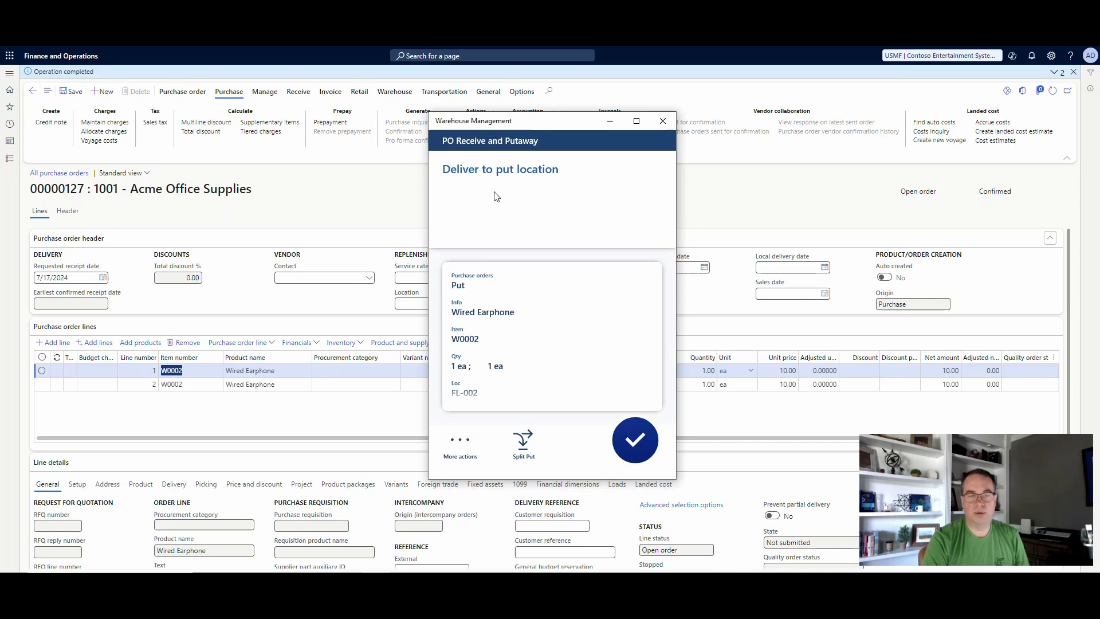
key(Return)
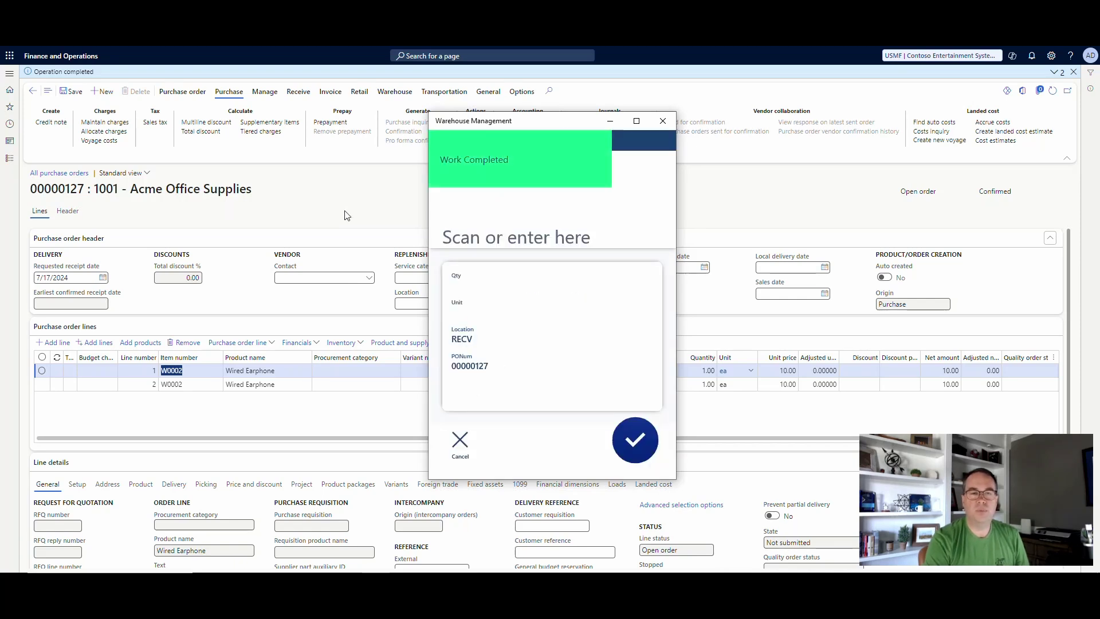
- Back on order 00000127, add another W0002 line, save it, and confirm the order
click(386, 222)
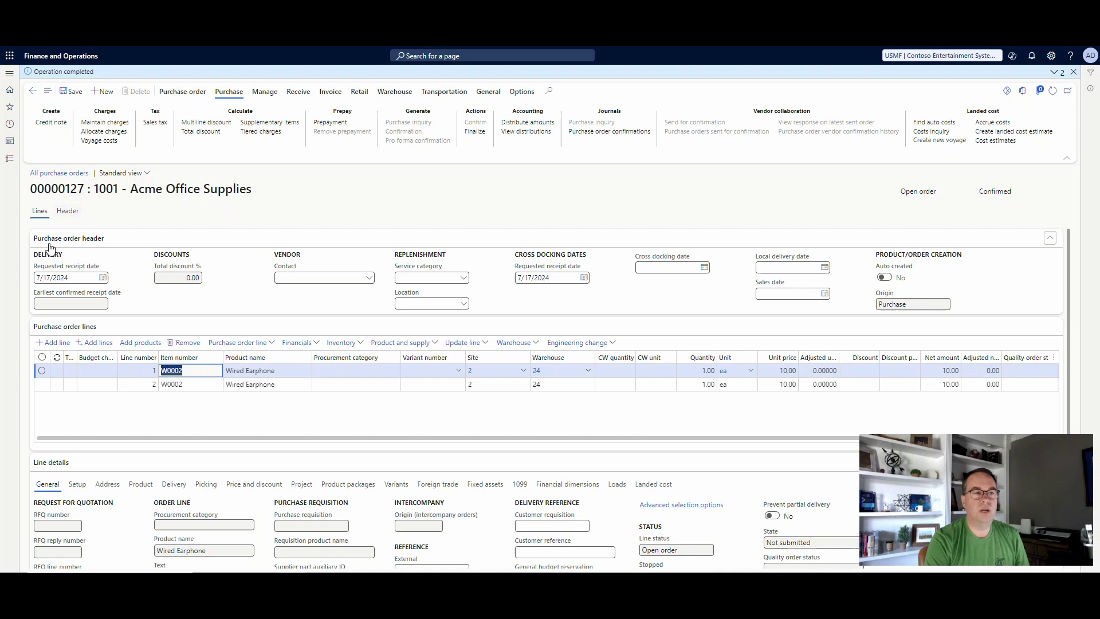
click(64, 342)
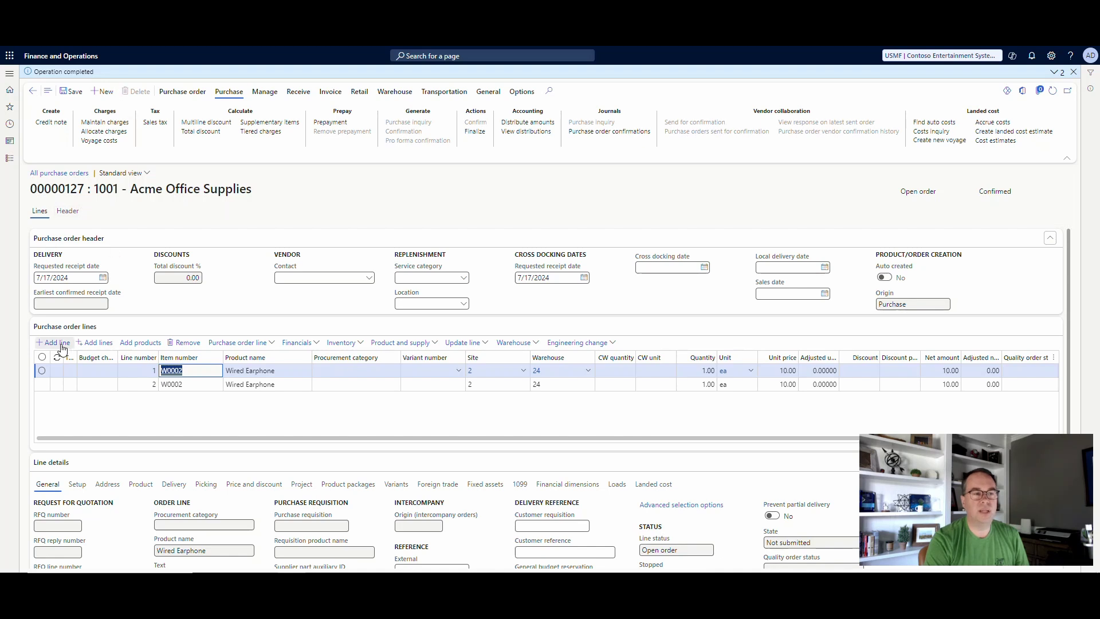
text(w)
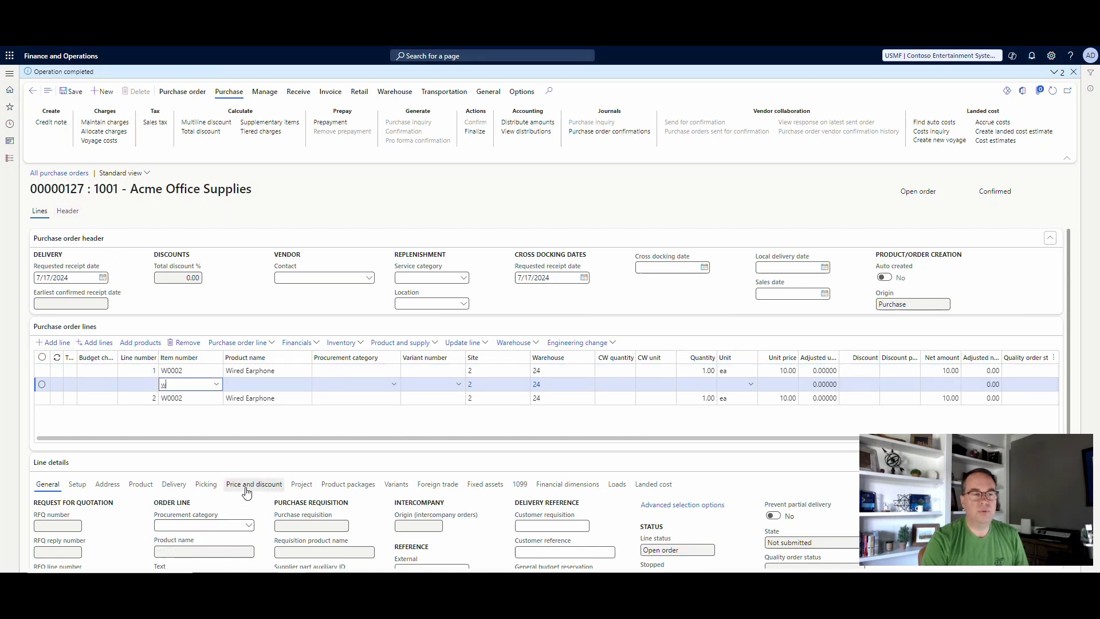
text(0002)
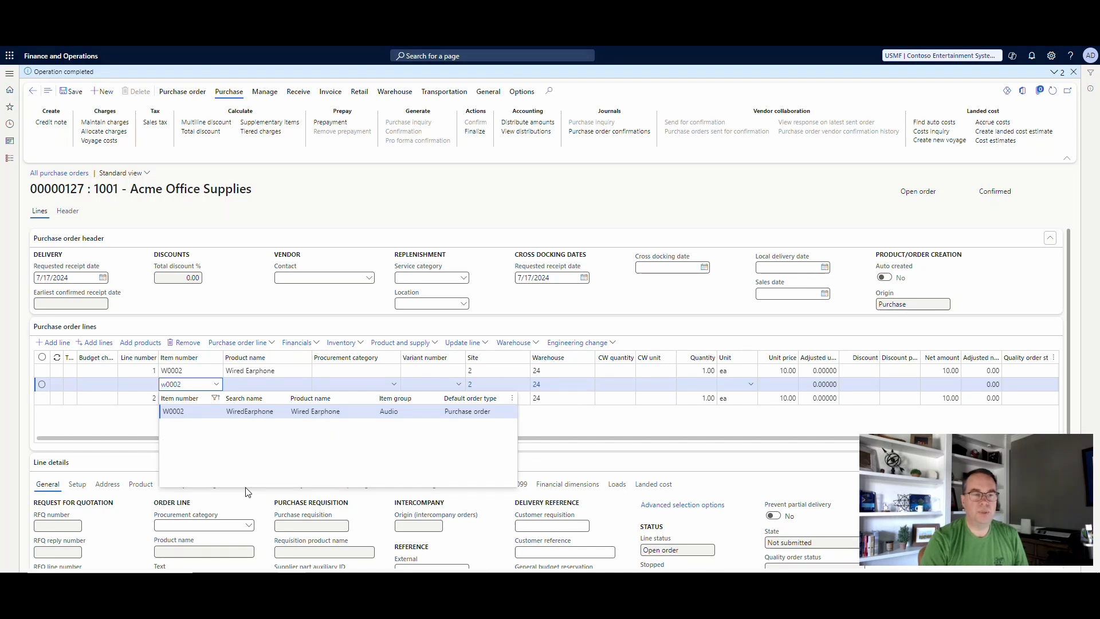
key(Return)
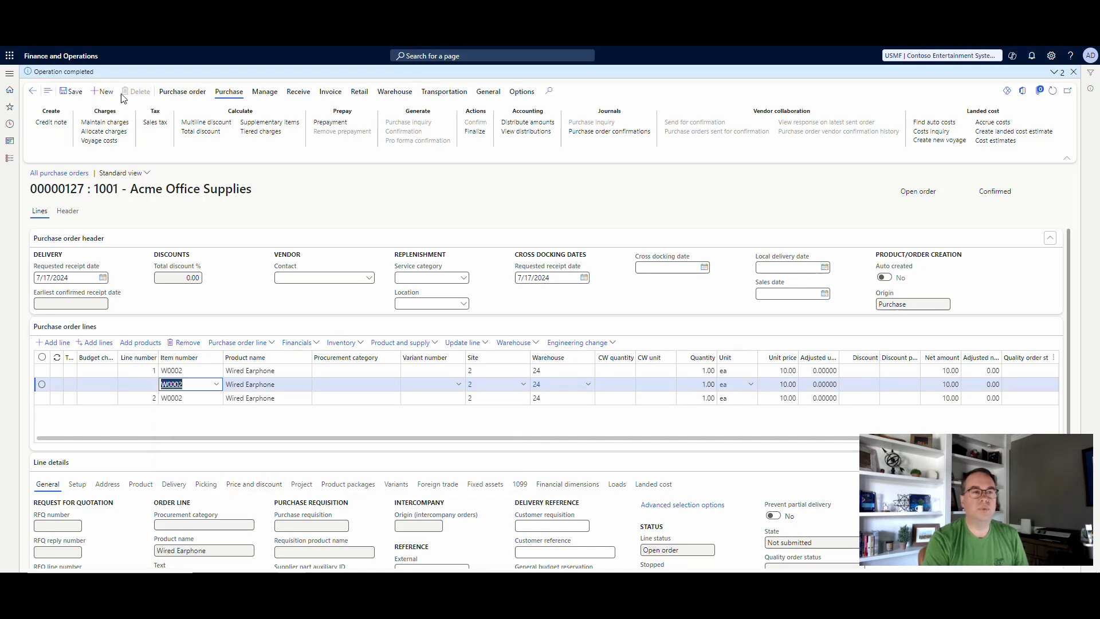
click(70, 91)
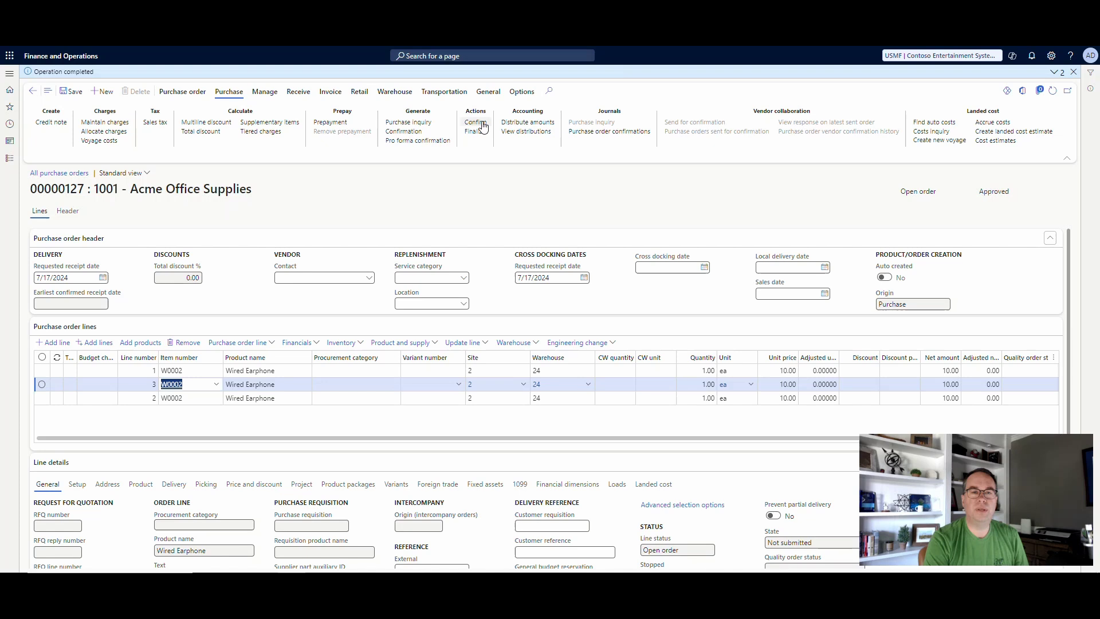
click(484, 125)
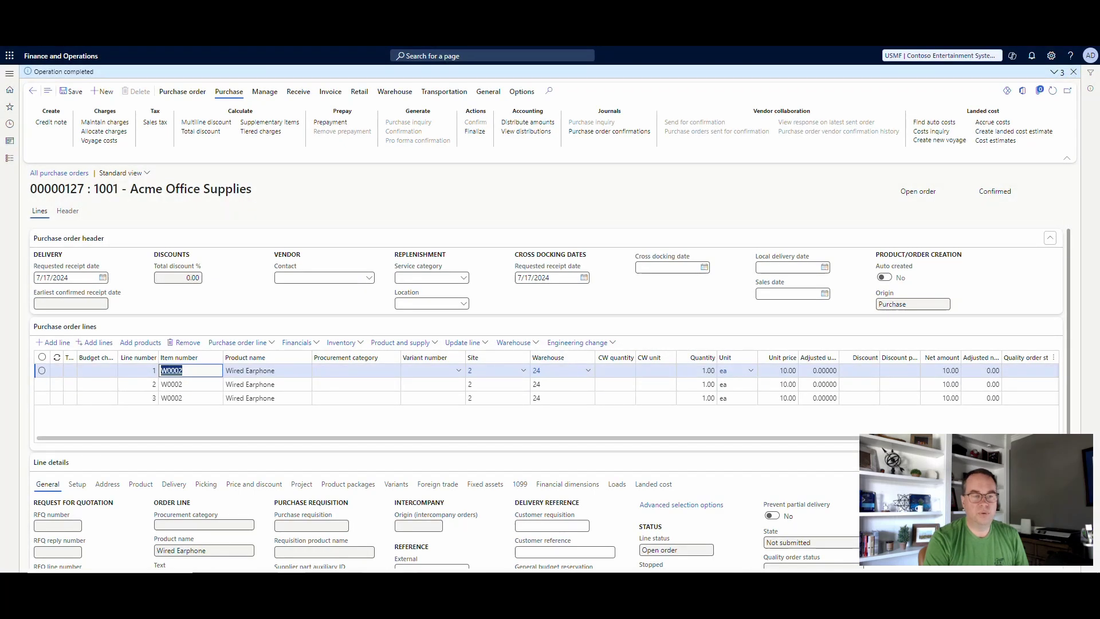
- Receive item W0002 with quantity 1 and accept the receipt values
key(alt+Tab)
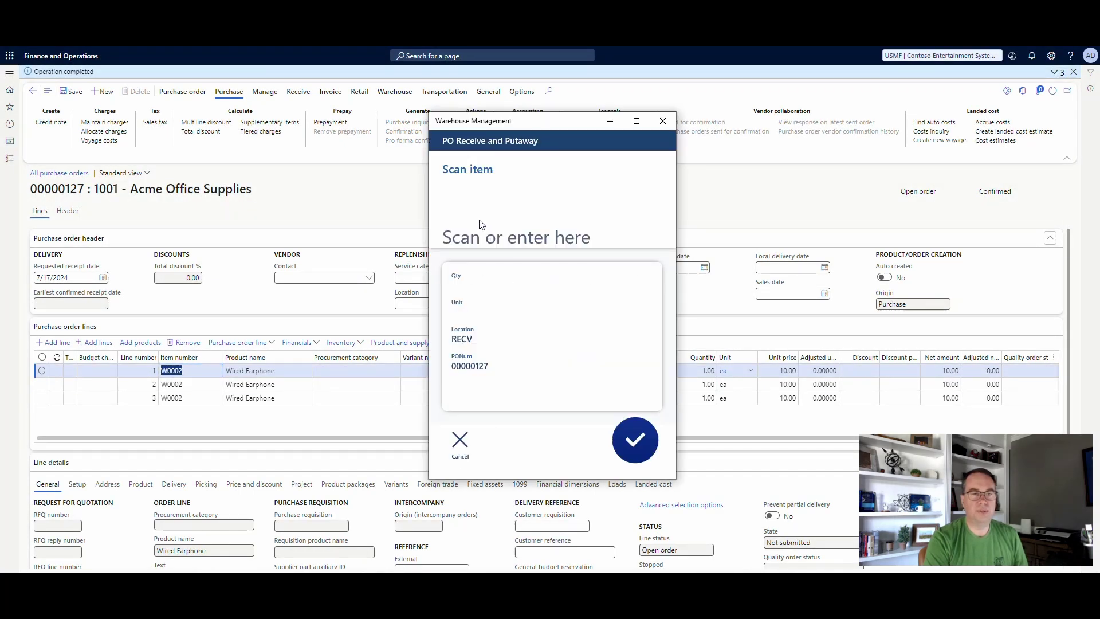
text(W00)
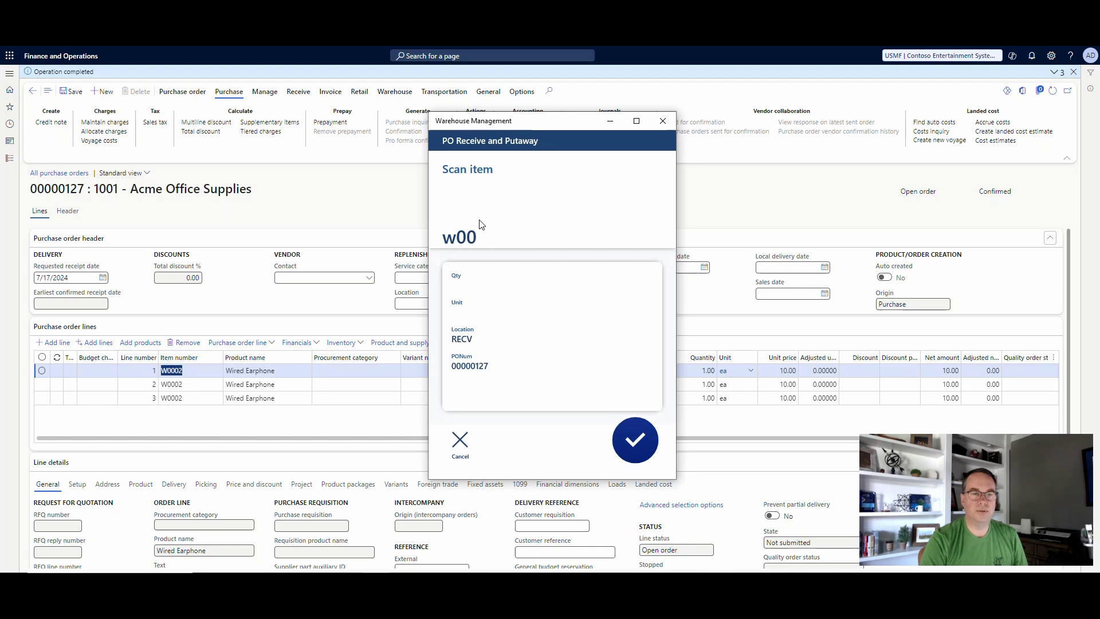
text(02)
key(Return)
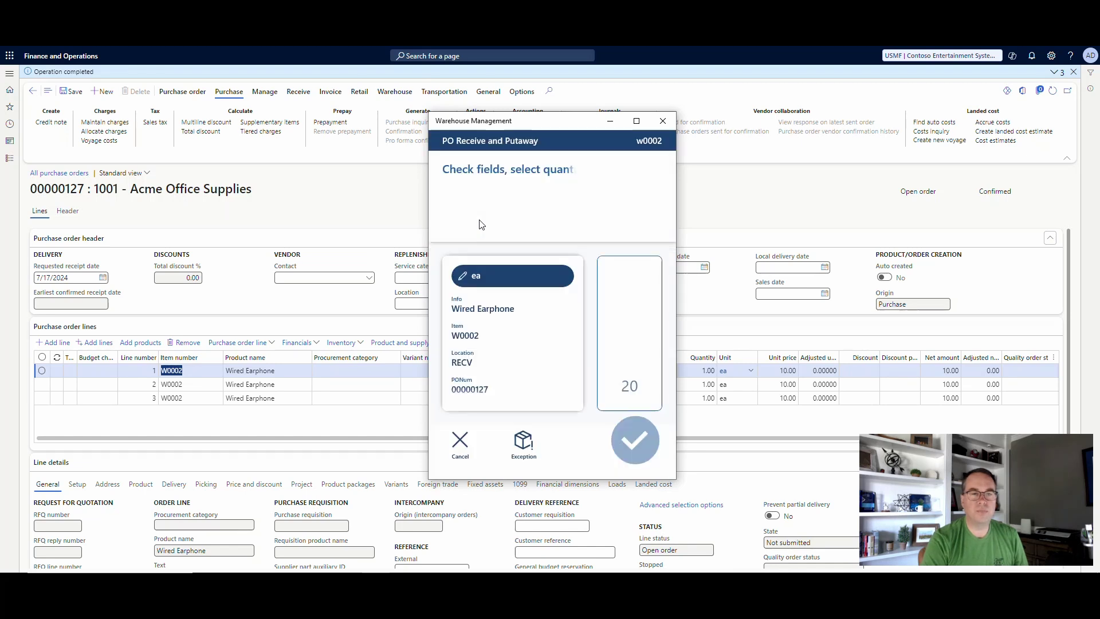
text(1)
key(Return)
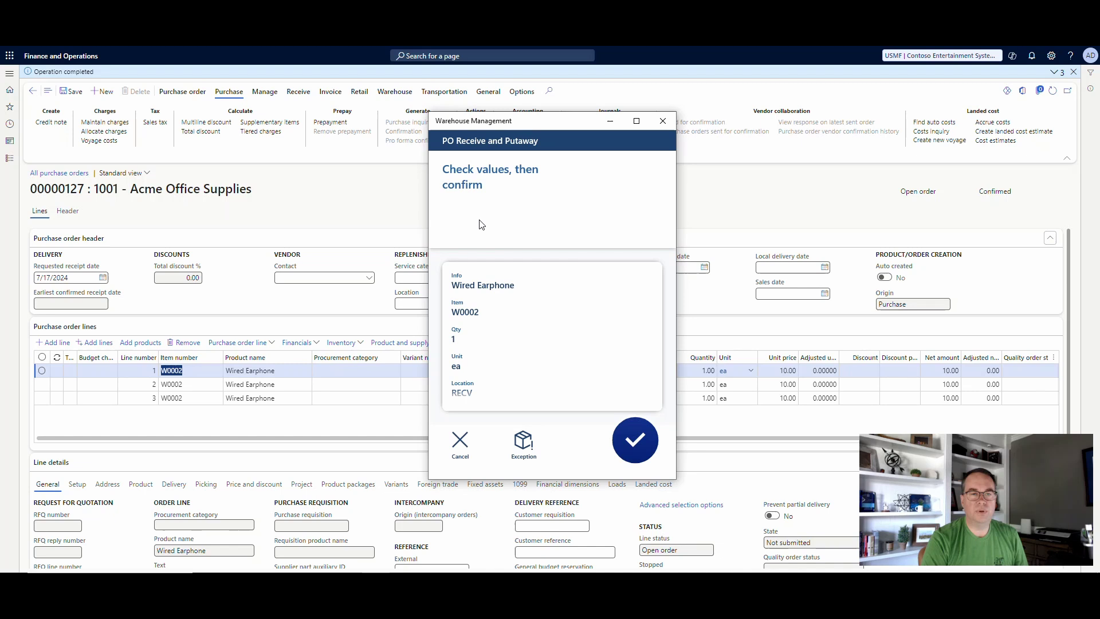
key(Return)
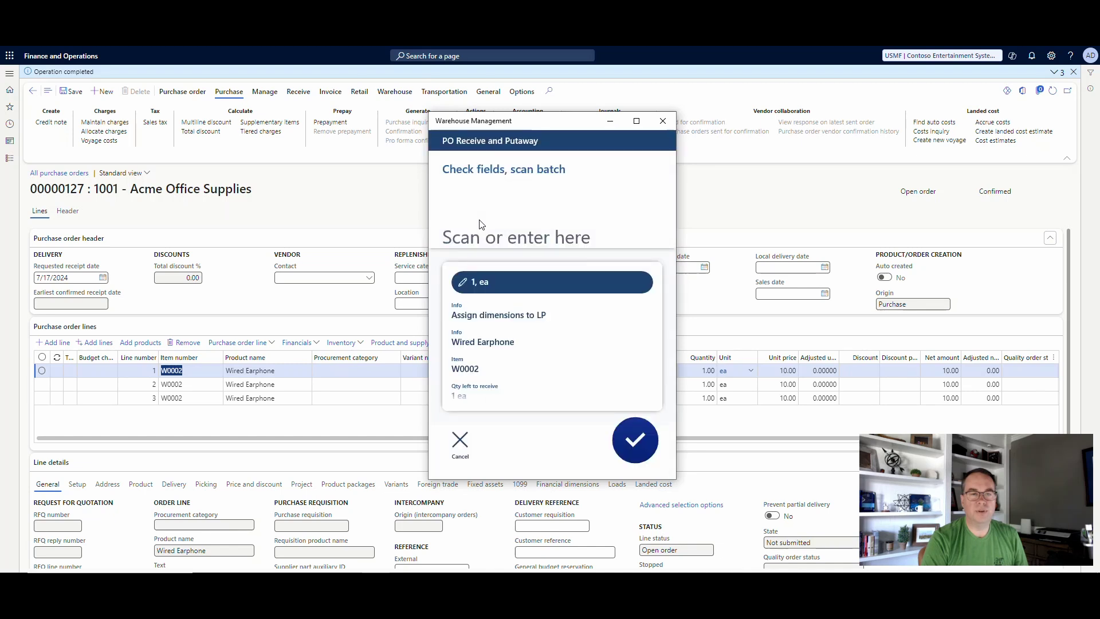
- Enter new batch 789 with expiration date 07/17/2027
text(789)
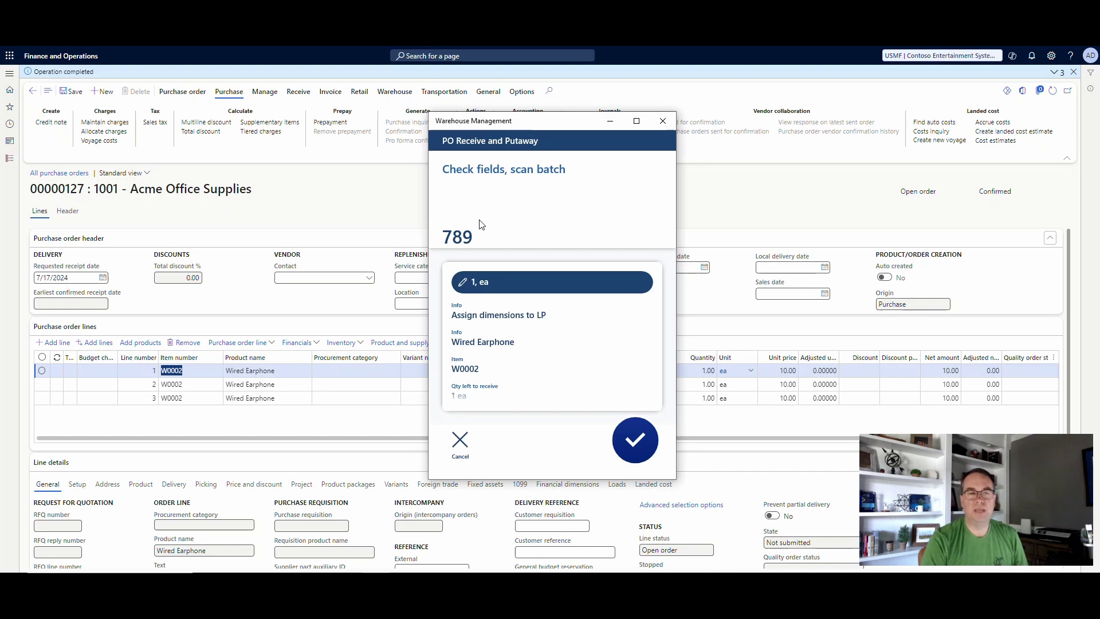
key(Return)
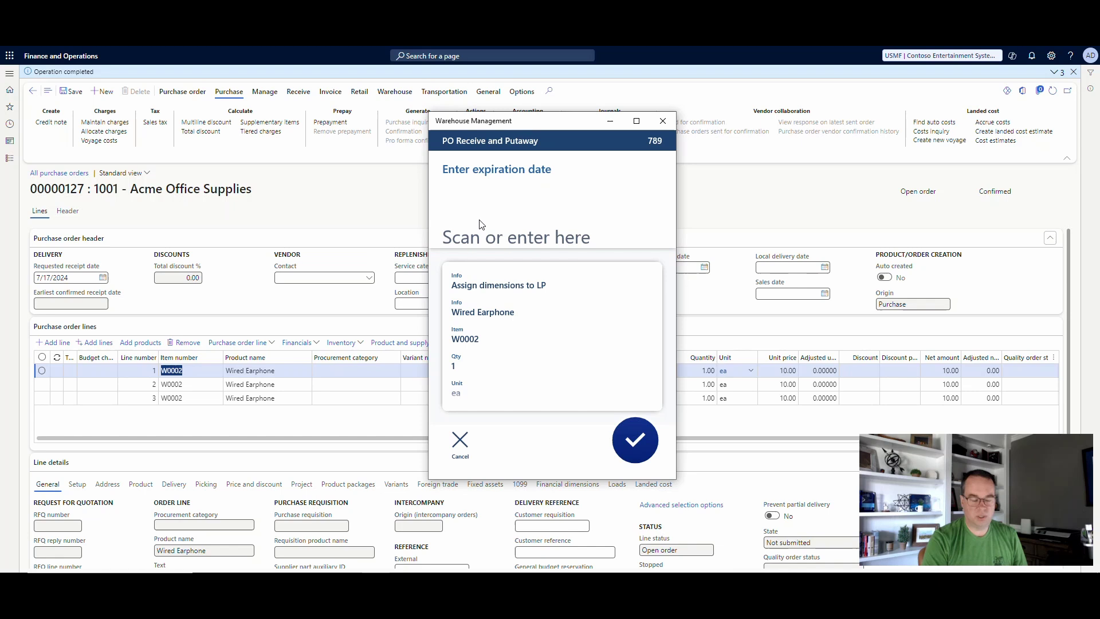
text(07)
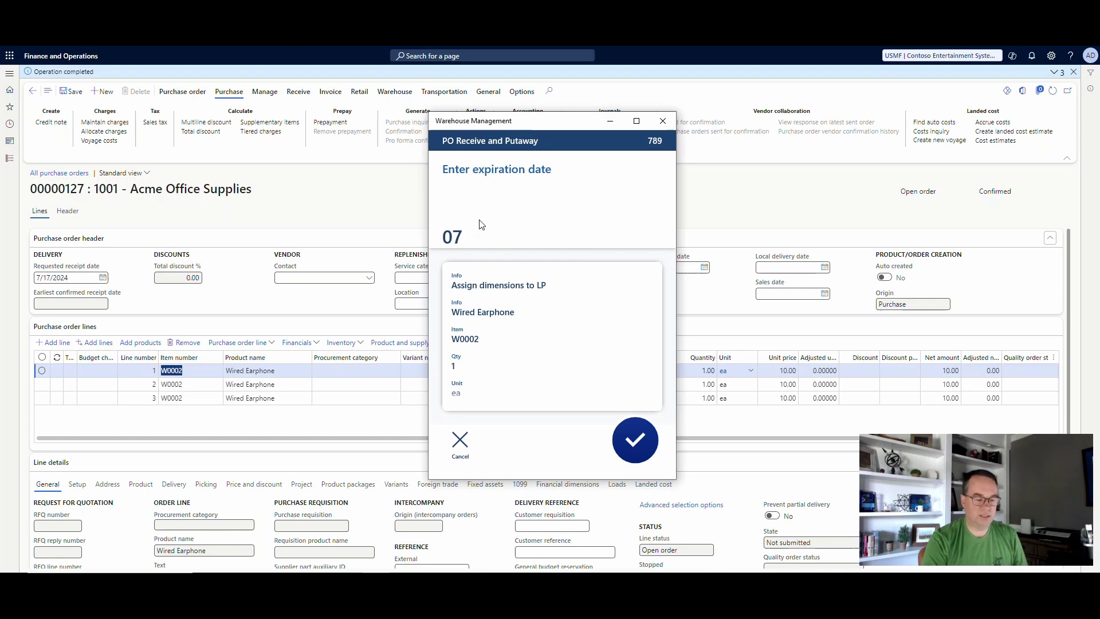
text(/17/2027)
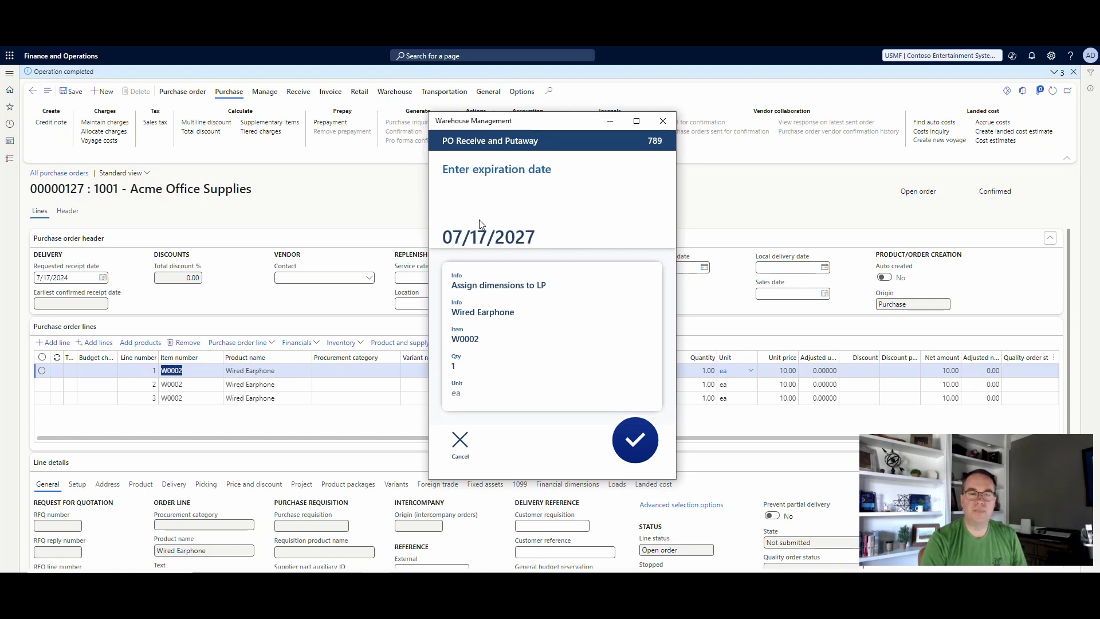
key(Return)
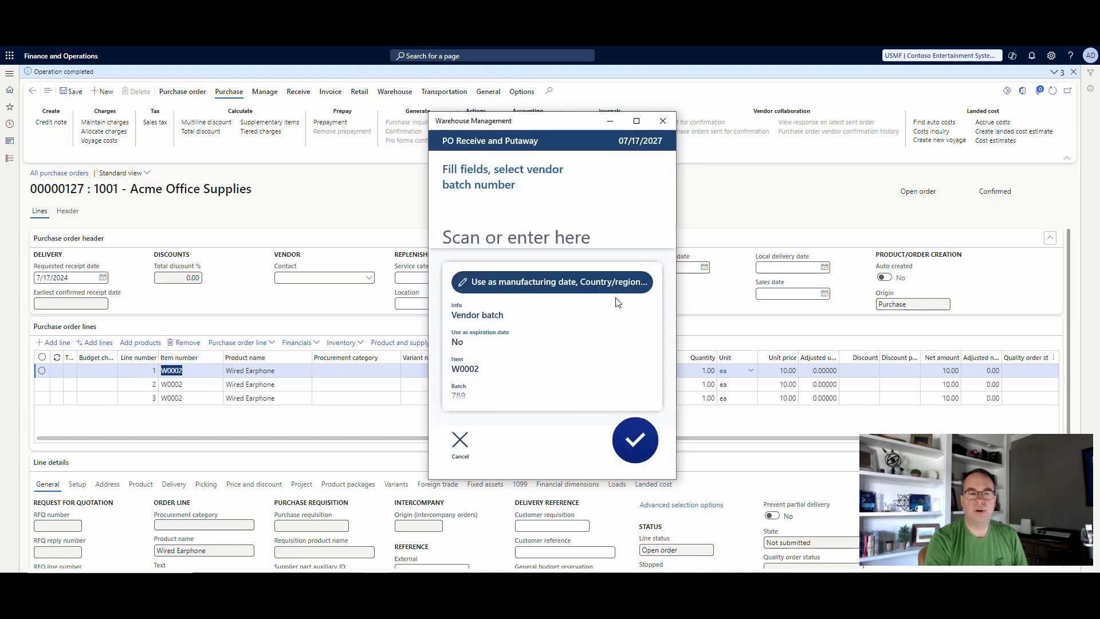
- Enter vendor batch number 789 and set 'use as manufacturing date' to Yes
click(559, 284)
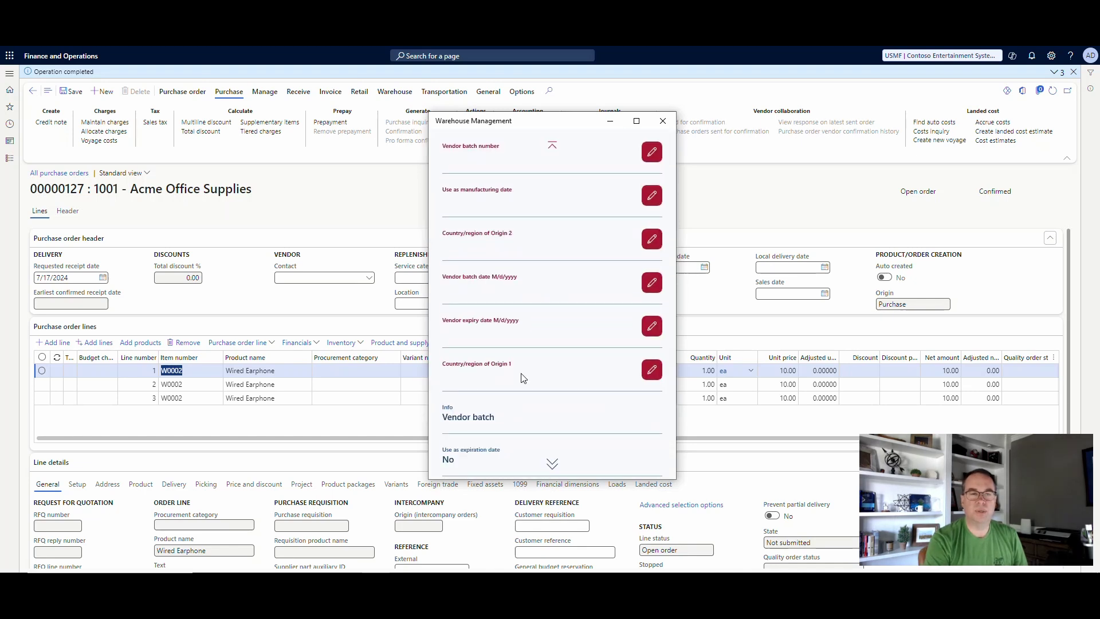
click(506, 175)
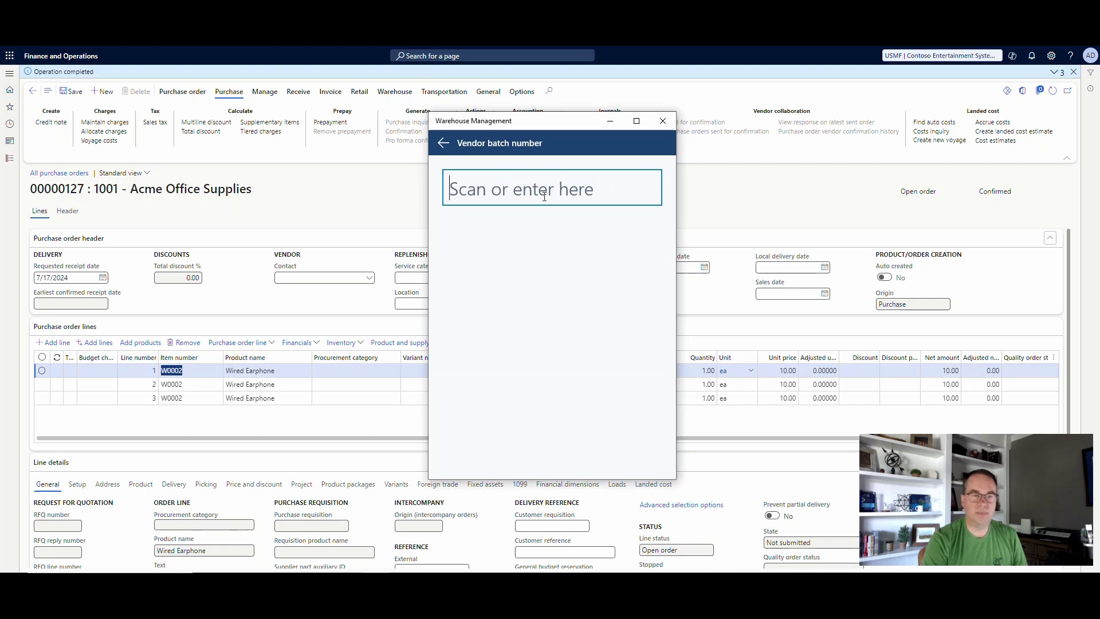
text(789)
key(Return)
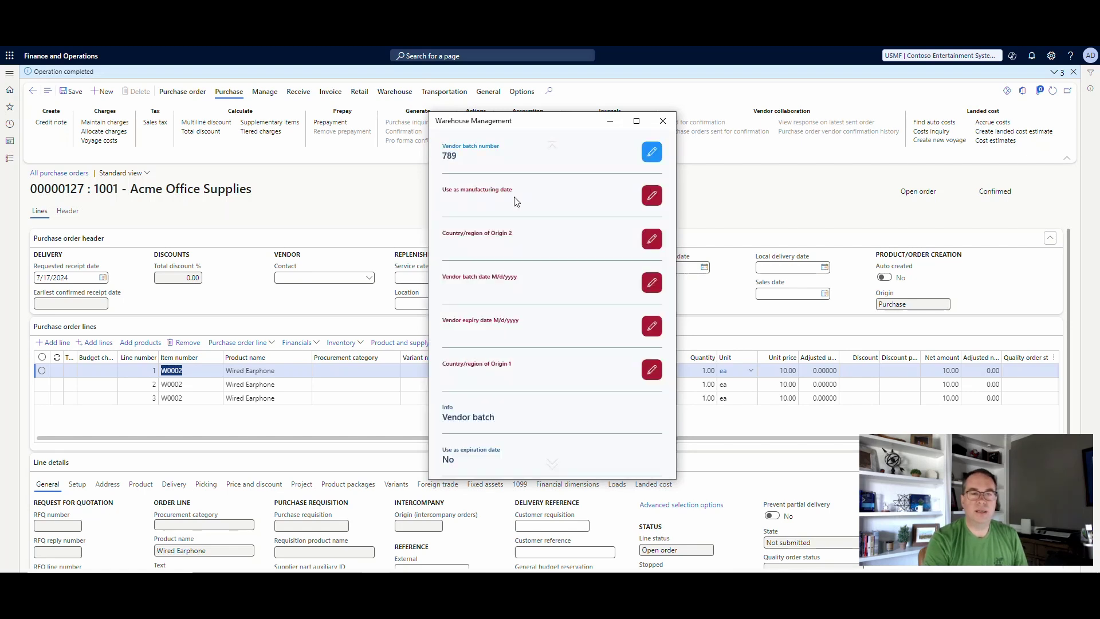
click(508, 209)
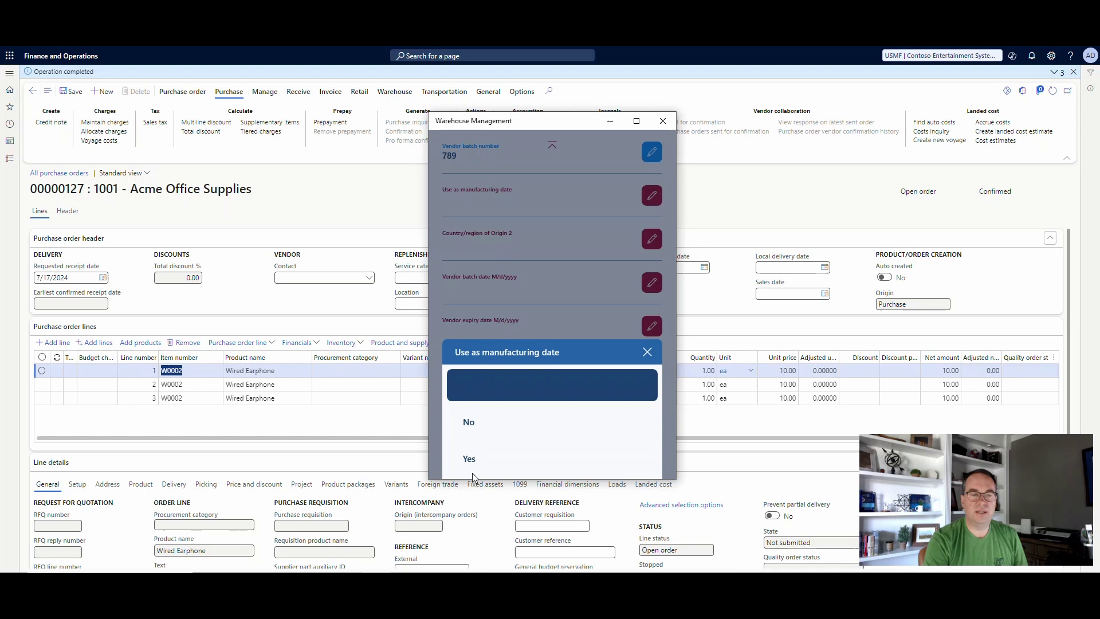
click(470, 458)
- Set Country/region of Origin 2 to VNM
click(500, 255)
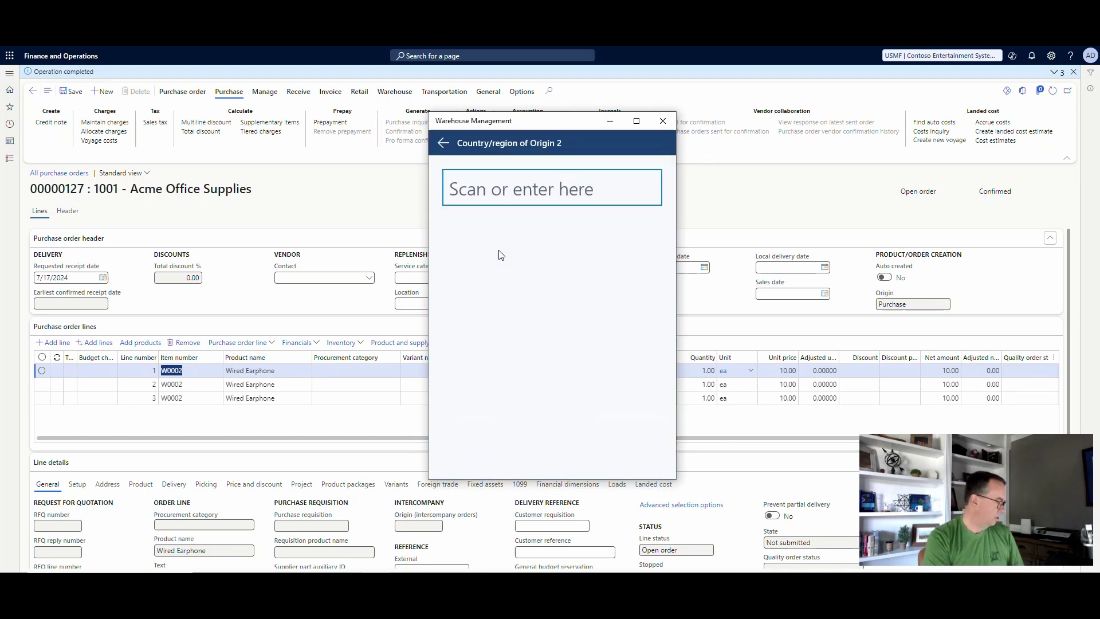
text(C)
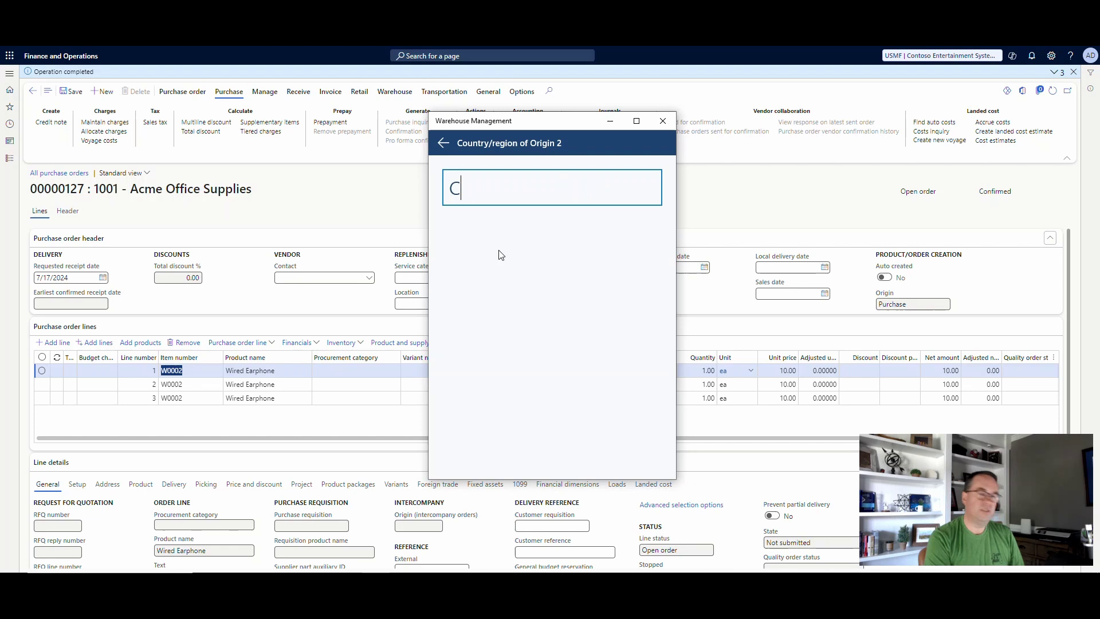
text(NM)
key(BackSpace)
key(BackSpace)
key(BackSpace)
text(VN)
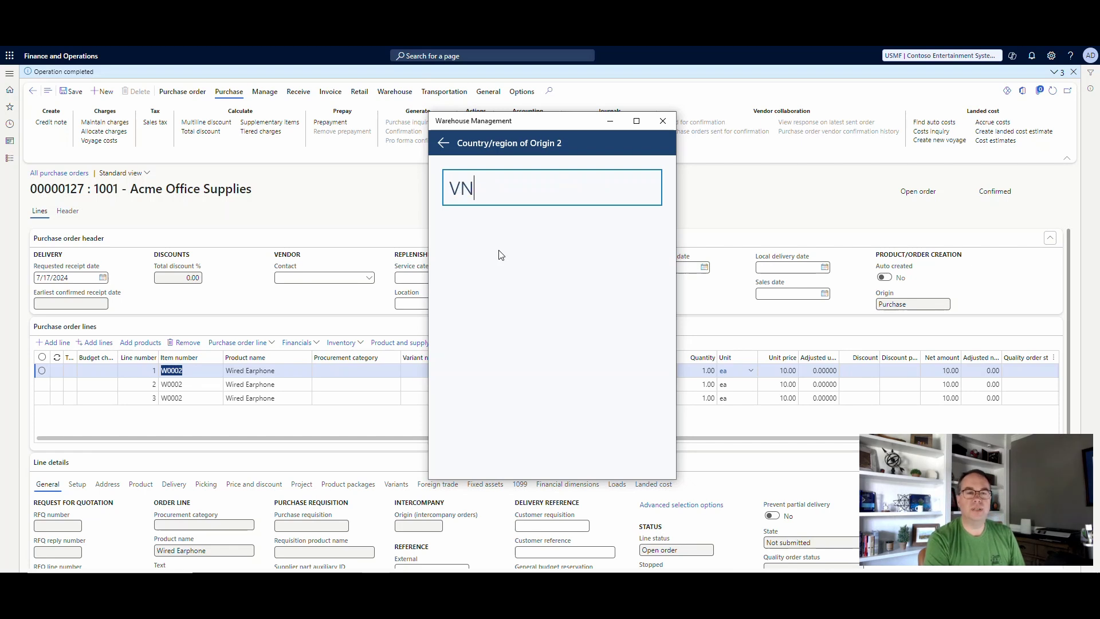
text(M)
key(Return)
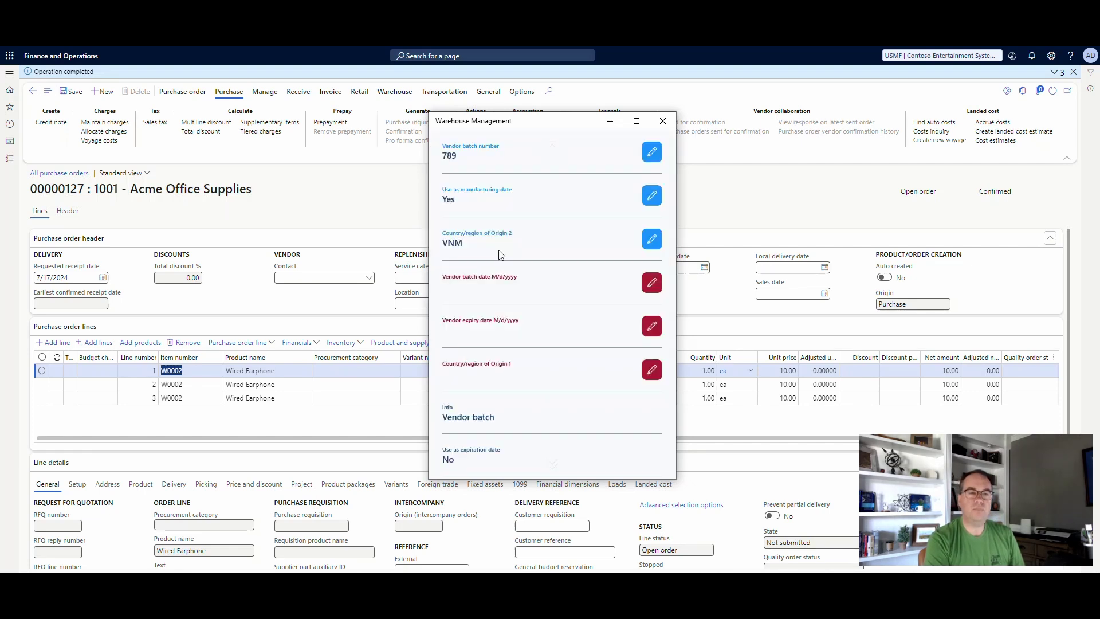
- Set the vendor batch date to 06/01/2024 and the vendor expiry date to 07/17/2027
click(485, 284)
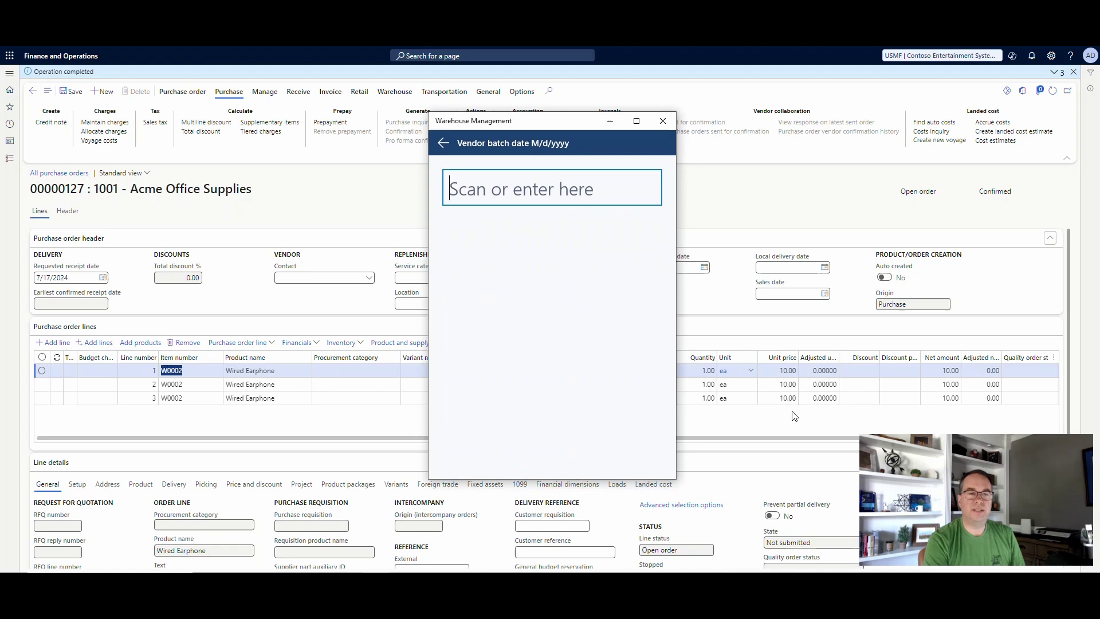
text(0)
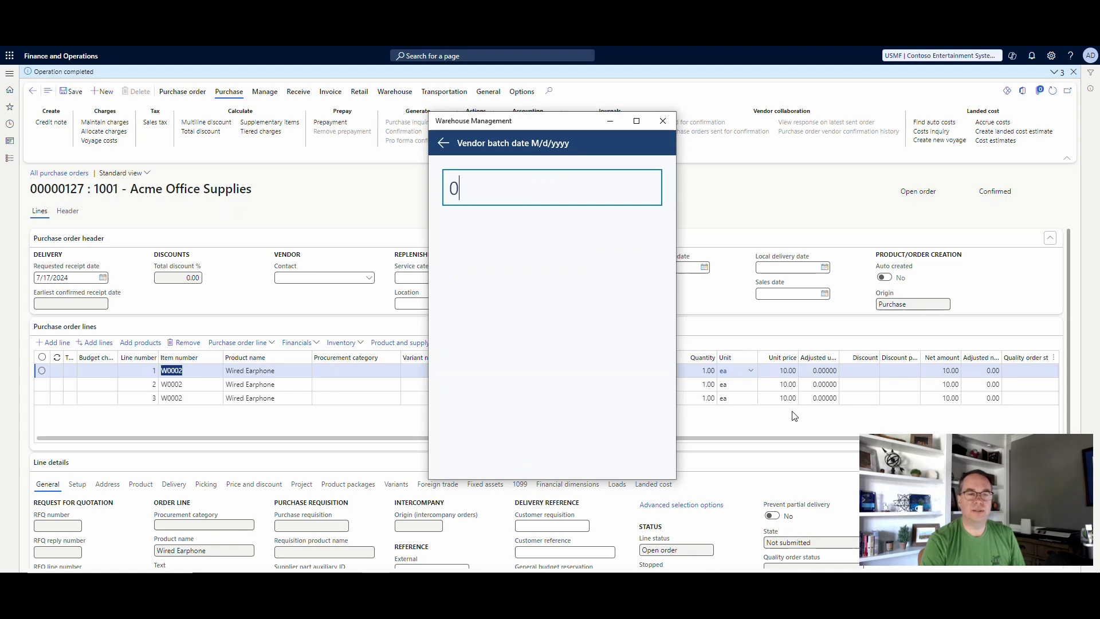
text(6/01/2024)
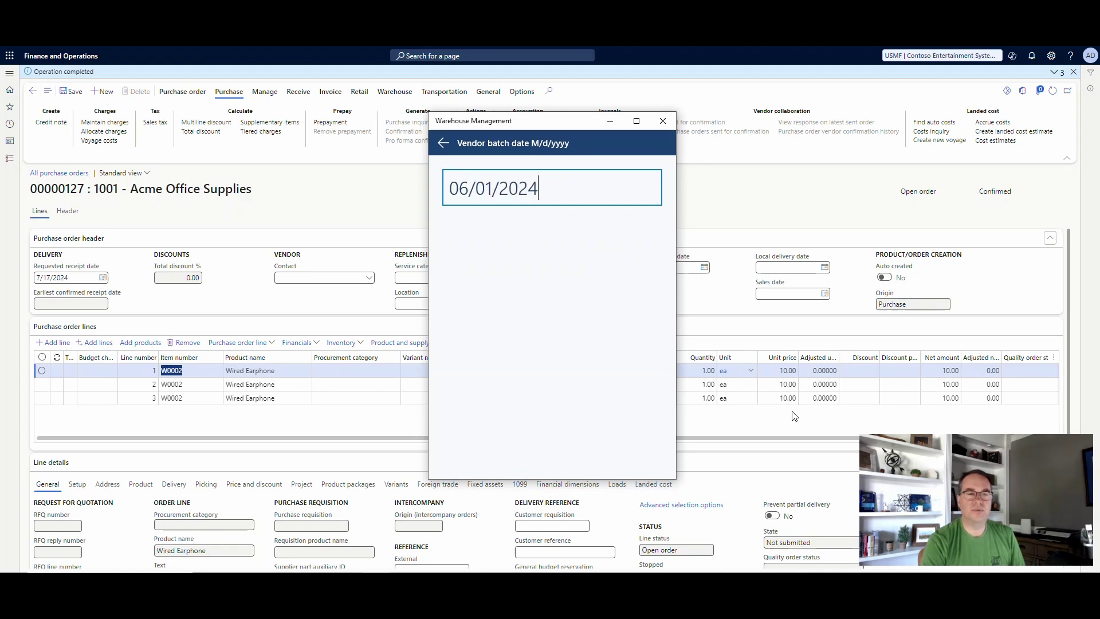
key(Return)
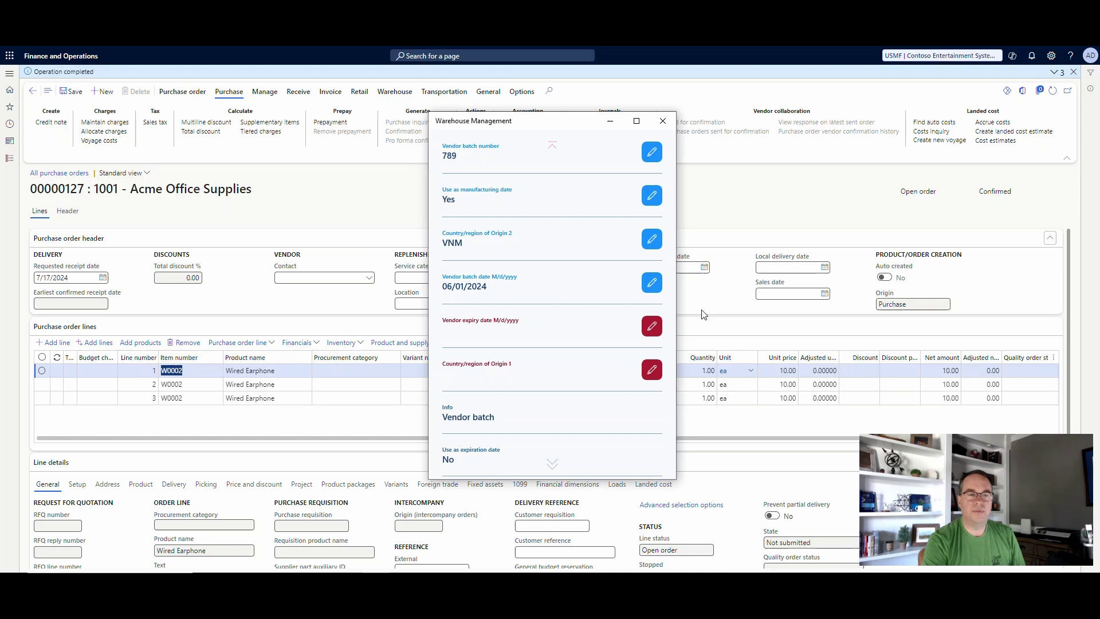
text(0)
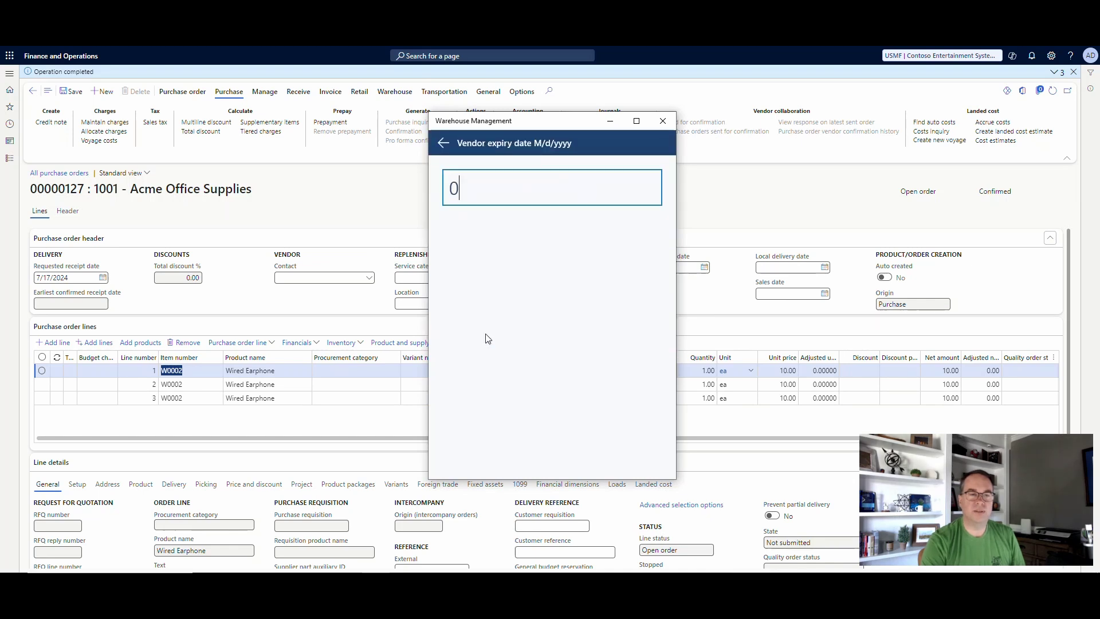
text(7/17/2027)
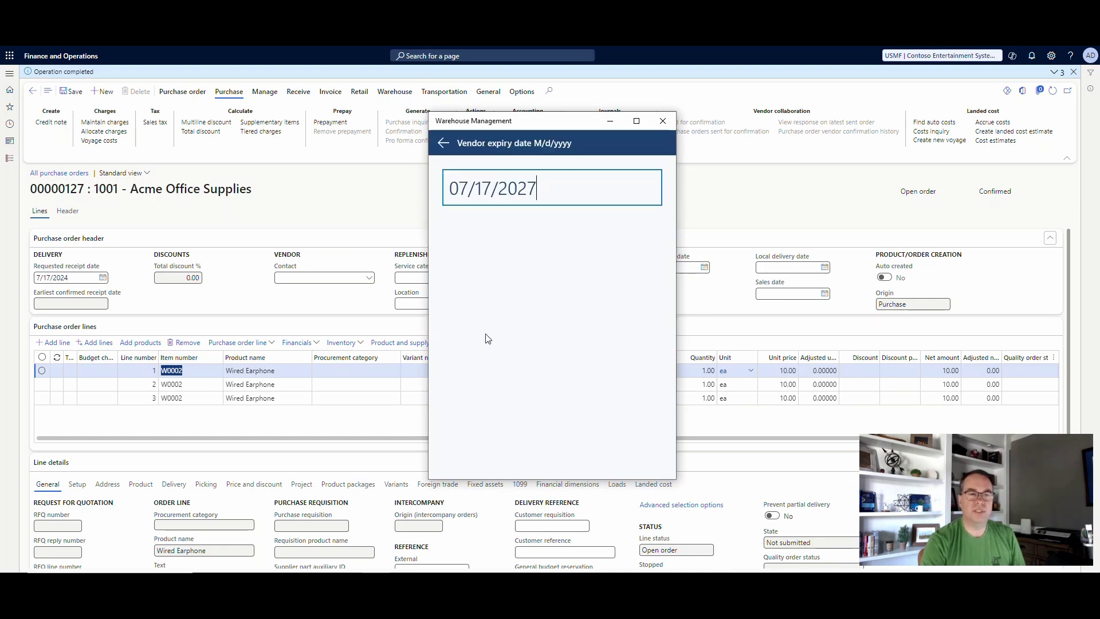
key(Return)
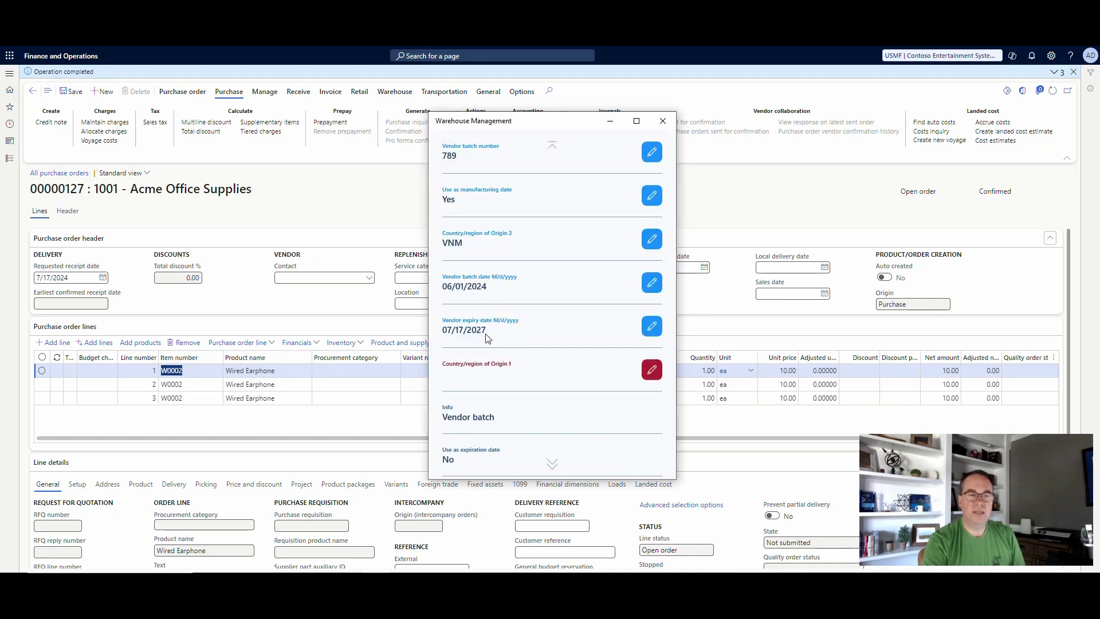
- Set Country/region of Origin 1 to CHN and return to the vendor batch summary
click(490, 378)
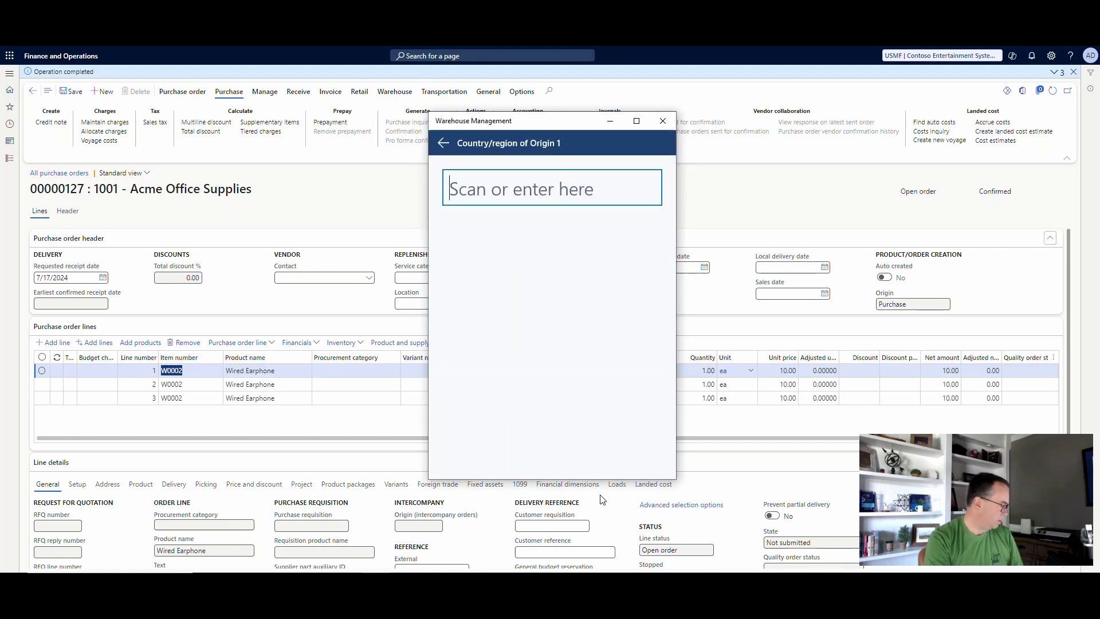
text(CH)
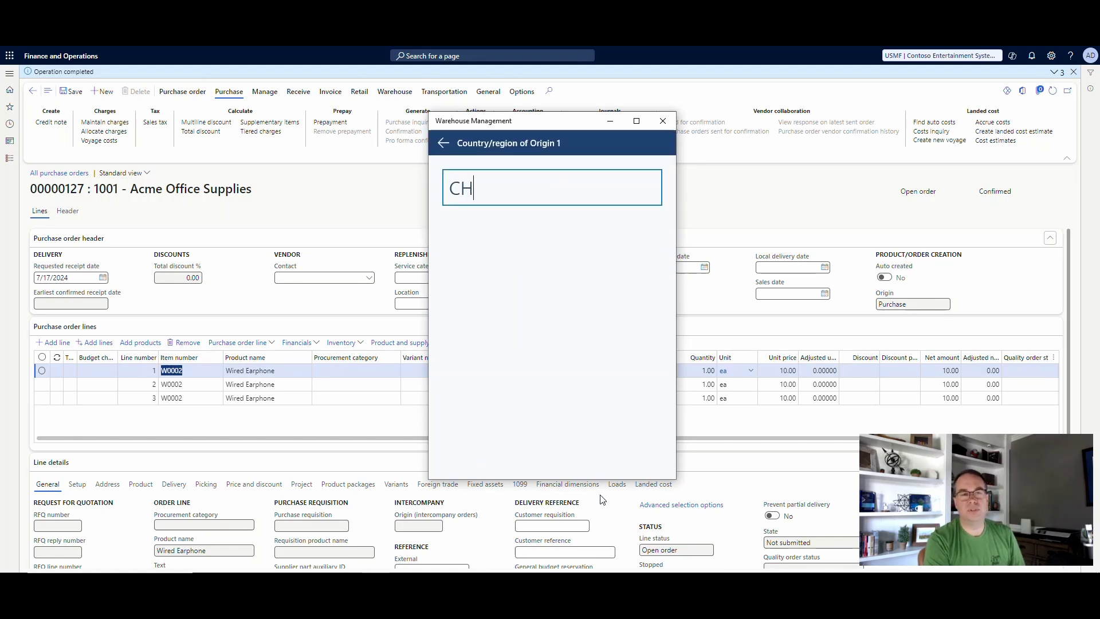
text(N)
key(Return)
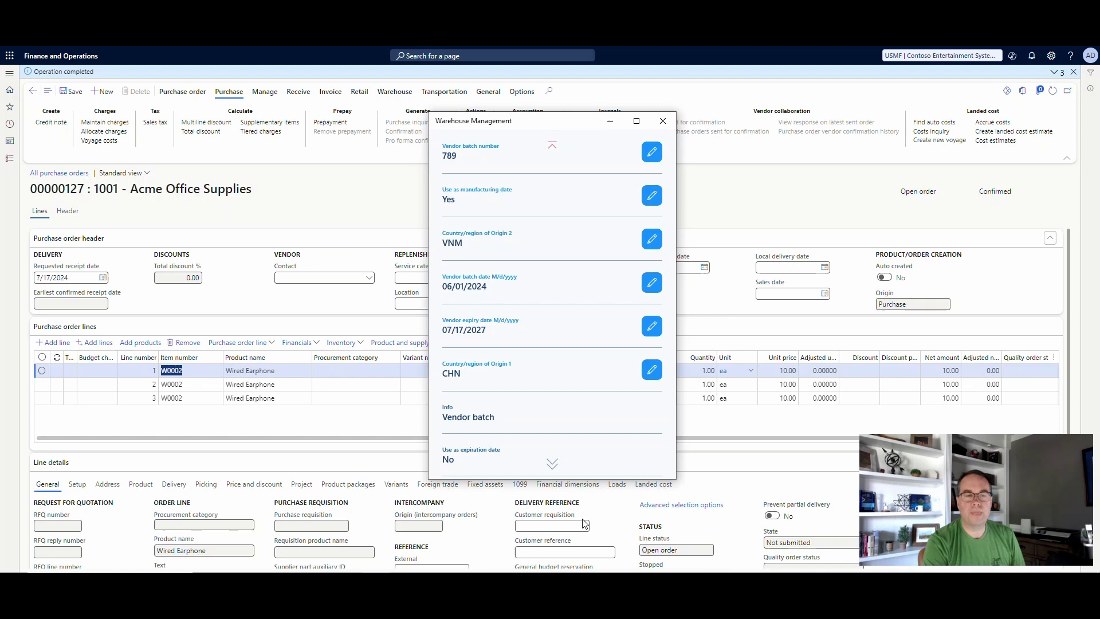
scroll(596, 487, down, 1)
scroll(568, 435, down, 3)
click(553, 452)
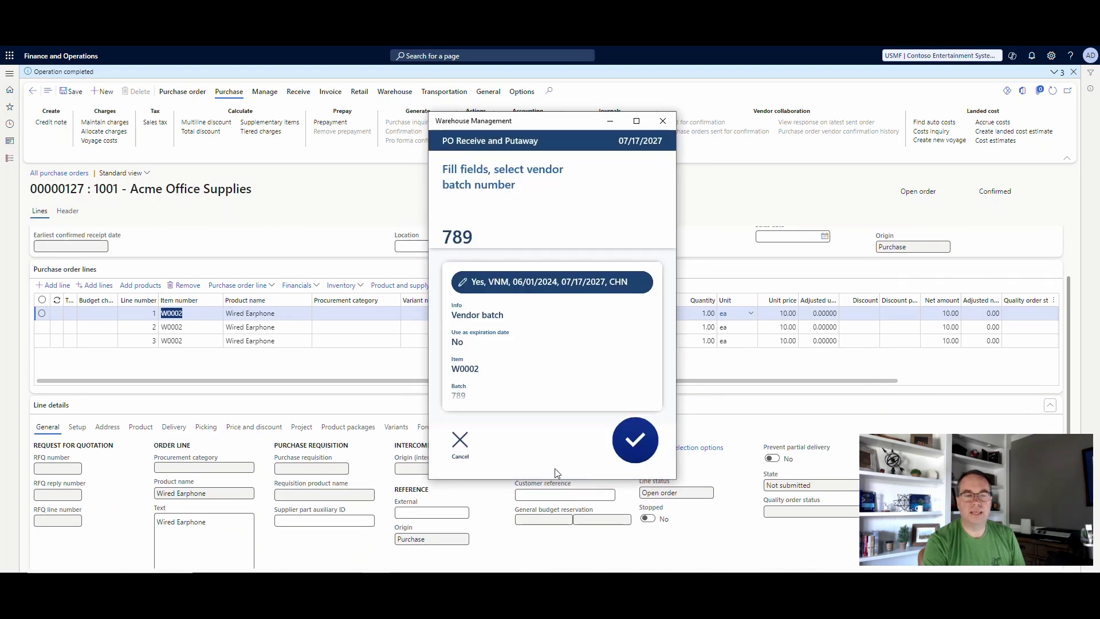
- Confirm batch 789's vendor details and the put to location FL-002
click(630, 441)
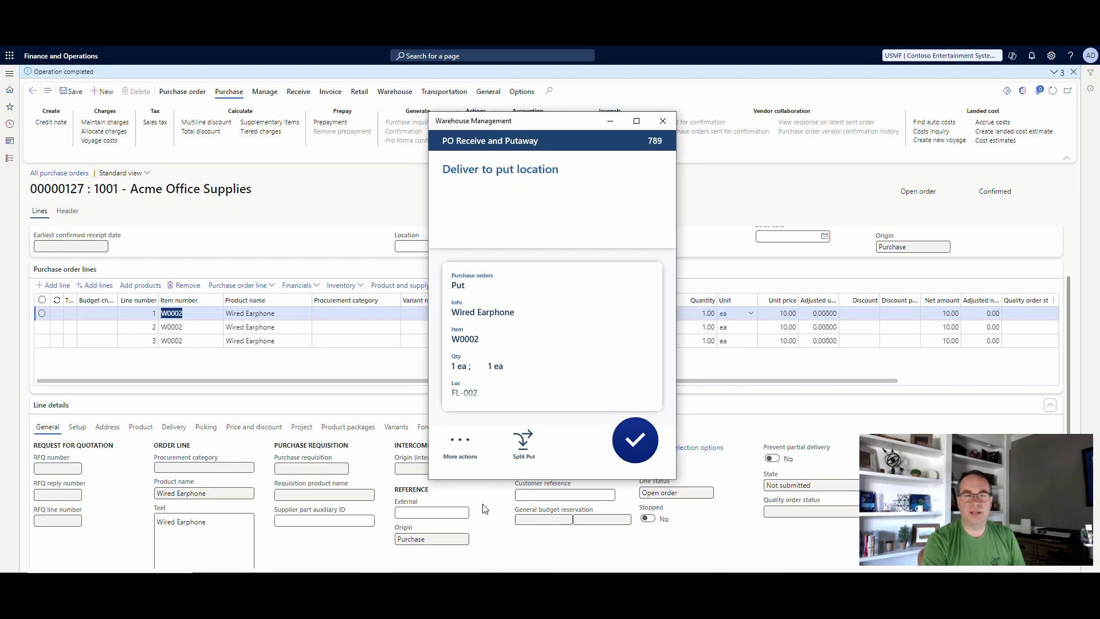
click(646, 443)
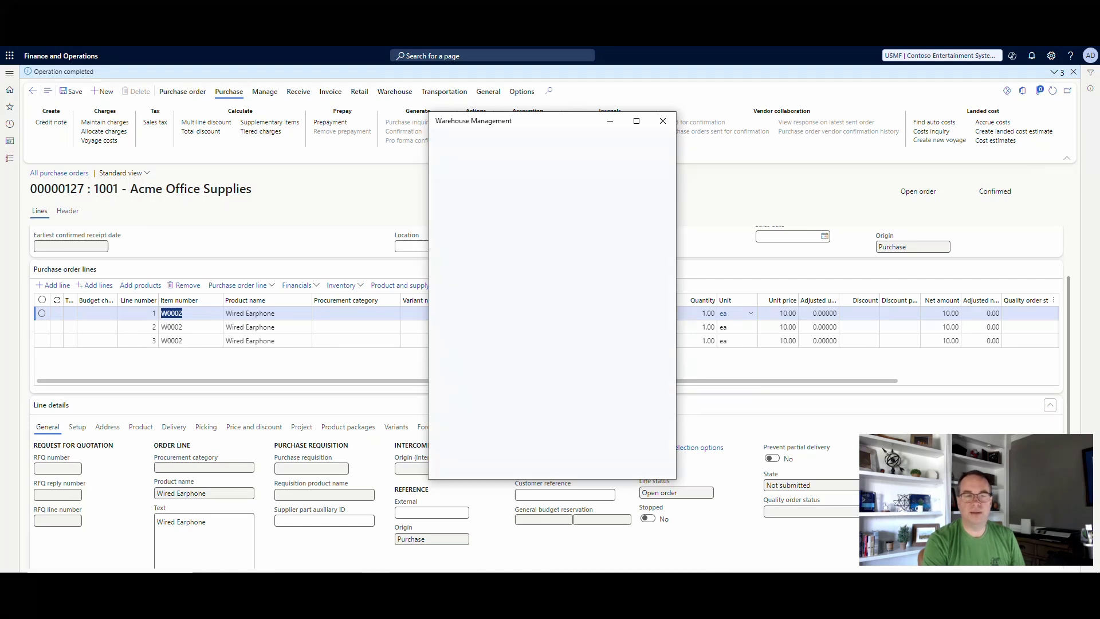